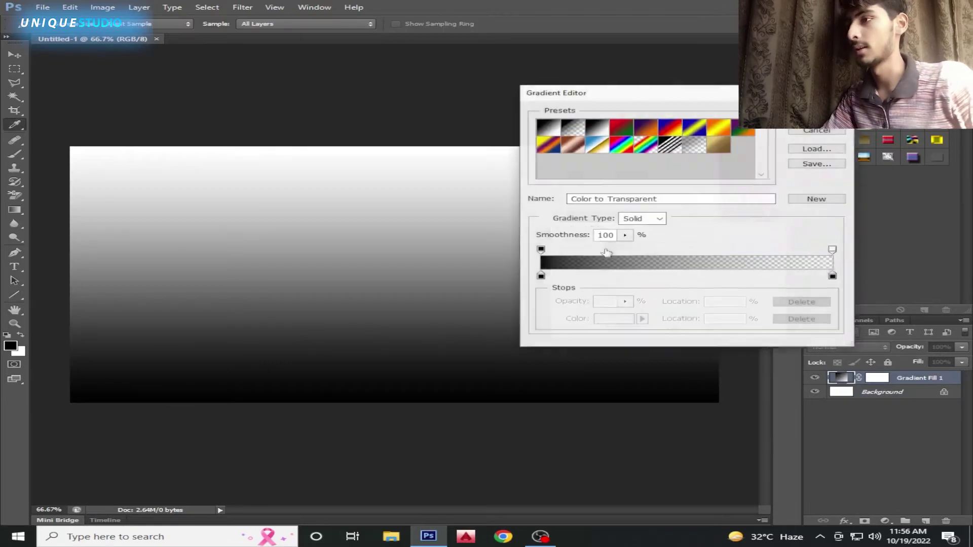
Starting from the black-to-white preset, set the gradient's left stop to bright yellow
left_click(597, 128)
left_click(541, 277)
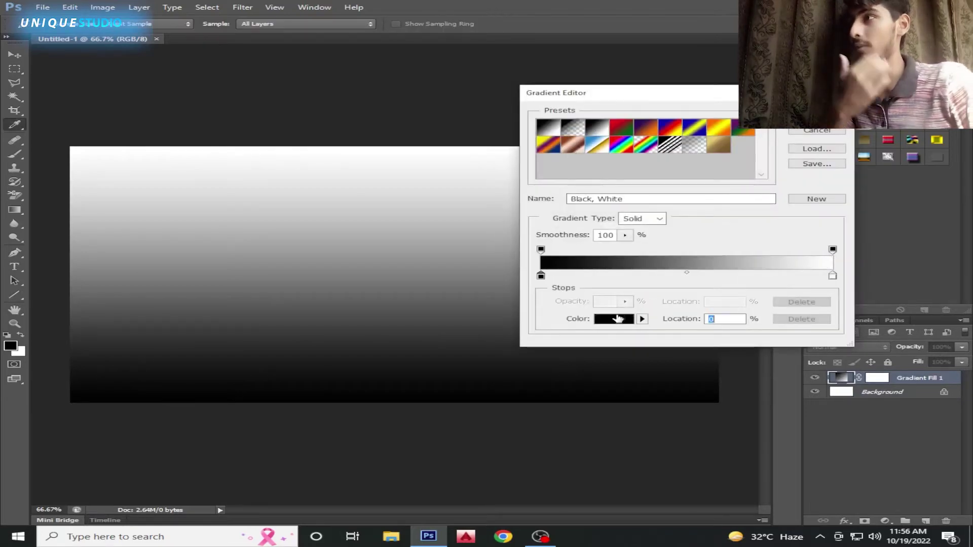
left_click(613, 319)
left_click(586, 290)
left_click_drag(585, 290, 580, 335)
left_click(581, 336)
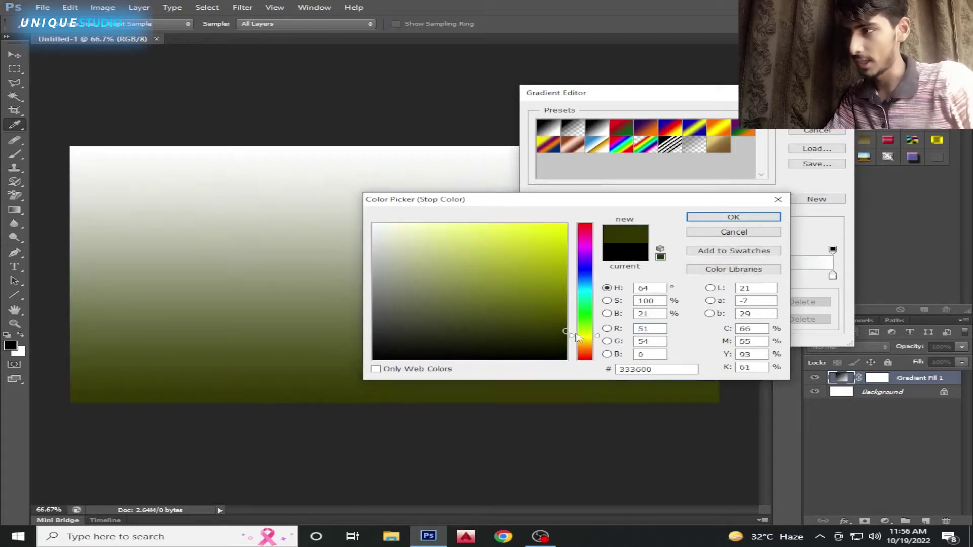
left_click_drag(547, 298, 572, 213)
left_click_drag(600, 337, 601, 342)
left_click(712, 218)
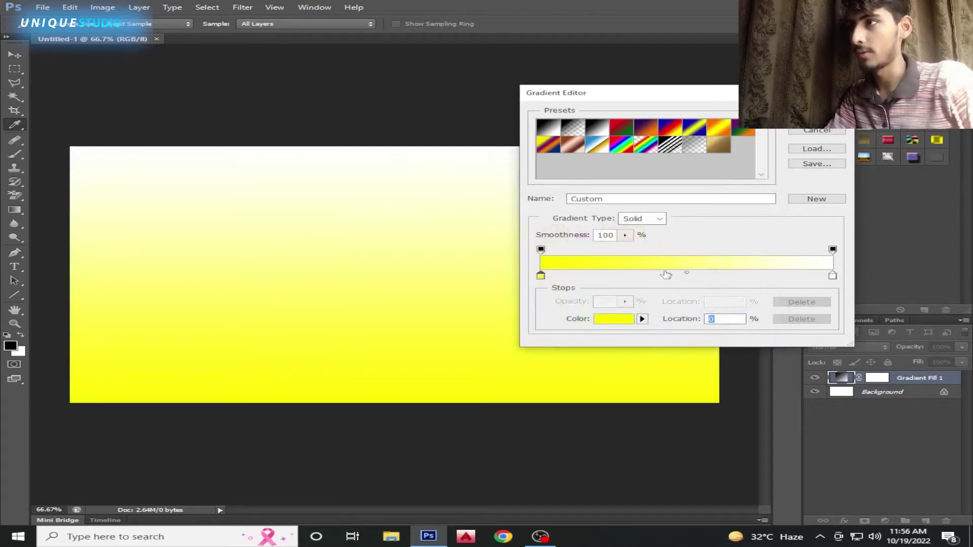
Add a second gradient stop and set the gradient scale to 250%
left_click(665, 275)
double_click(666, 276)
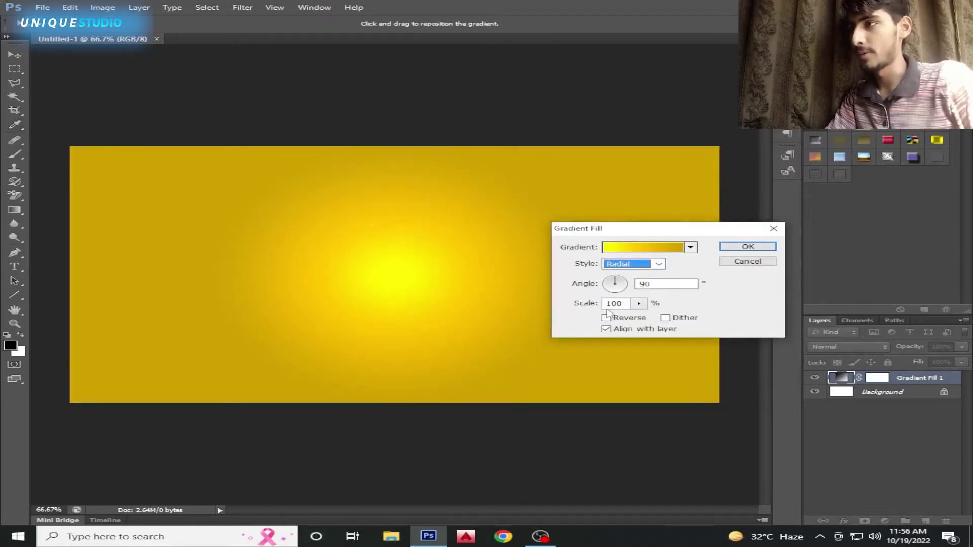
left_click_drag(624, 307, 573, 309)
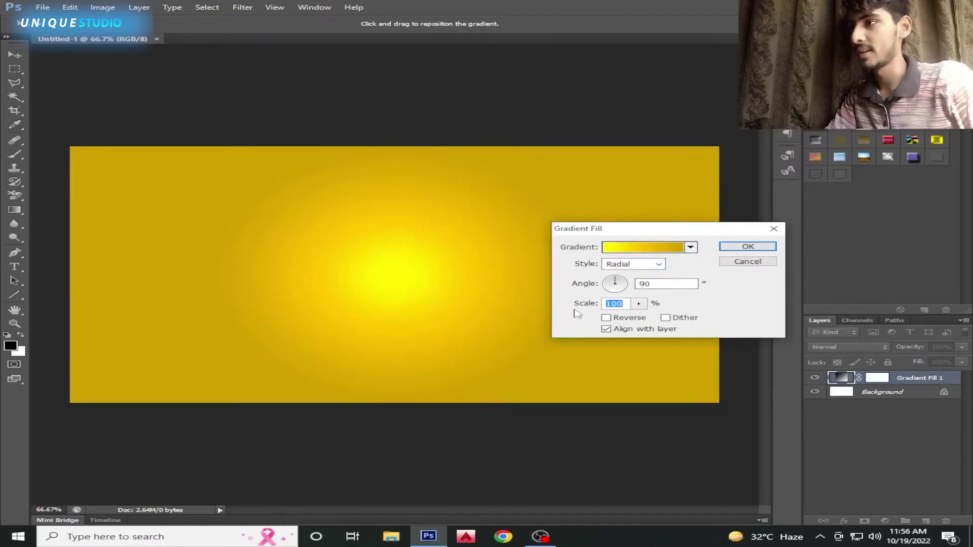
type("250")
key("Return")
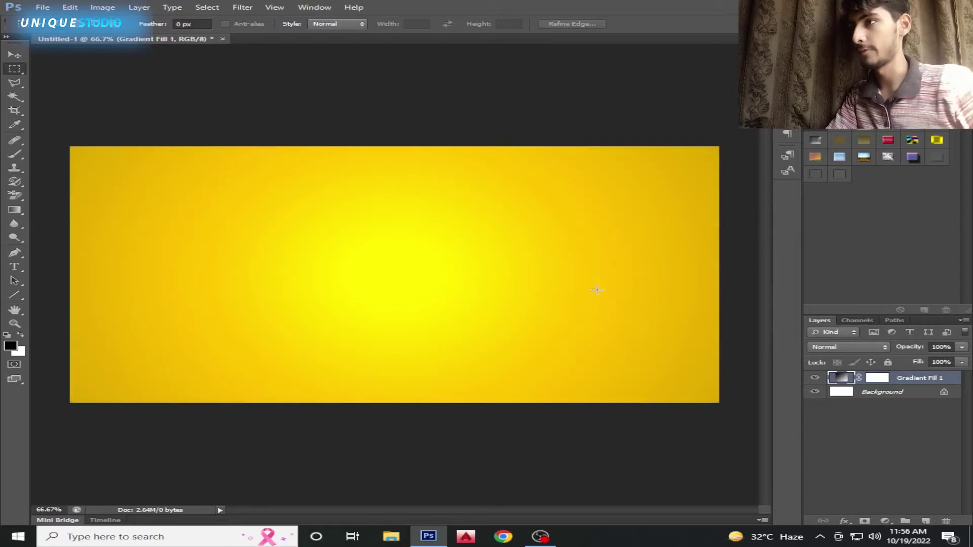
Type 'Extrude Effect' on the canvas with the Type tool
left_click(14, 267)
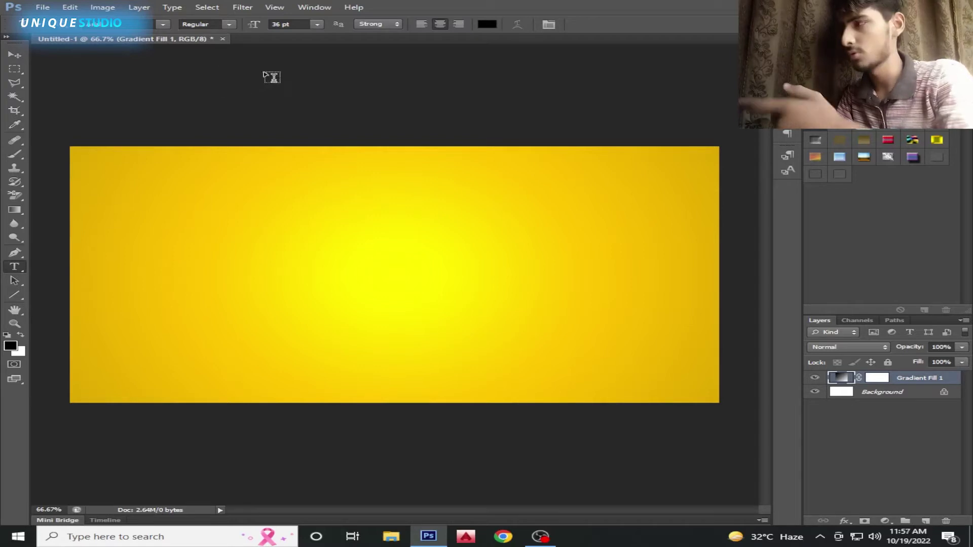
left_click(314, 260)
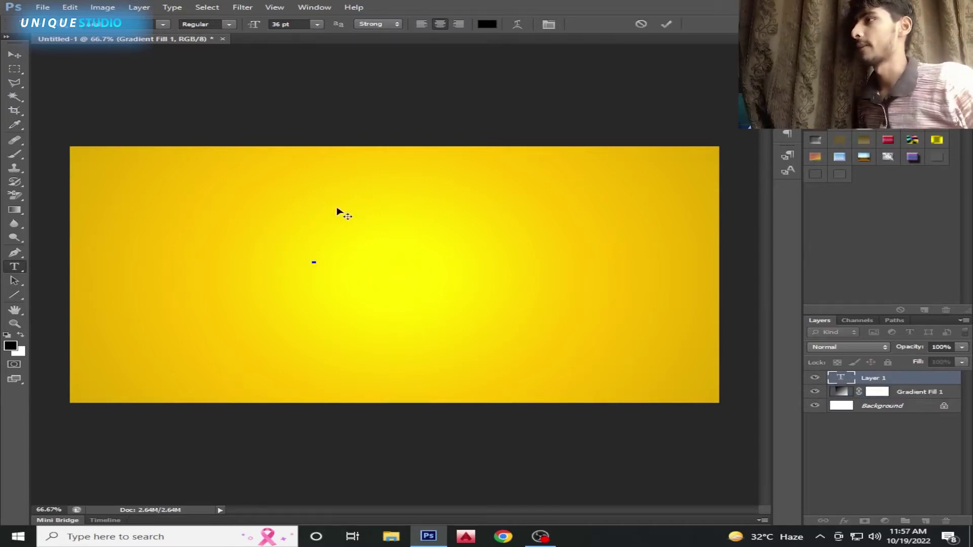
type("Ex")
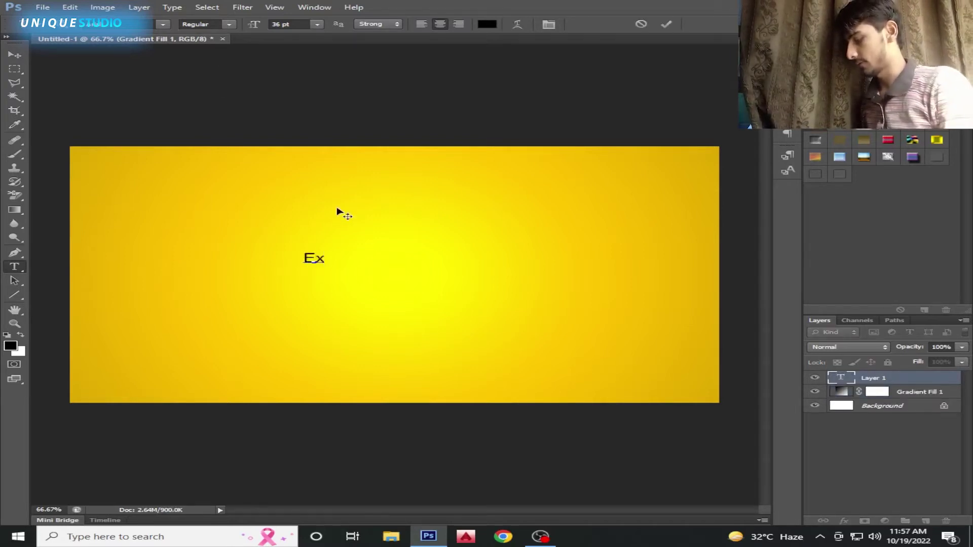
type("trude Effect")
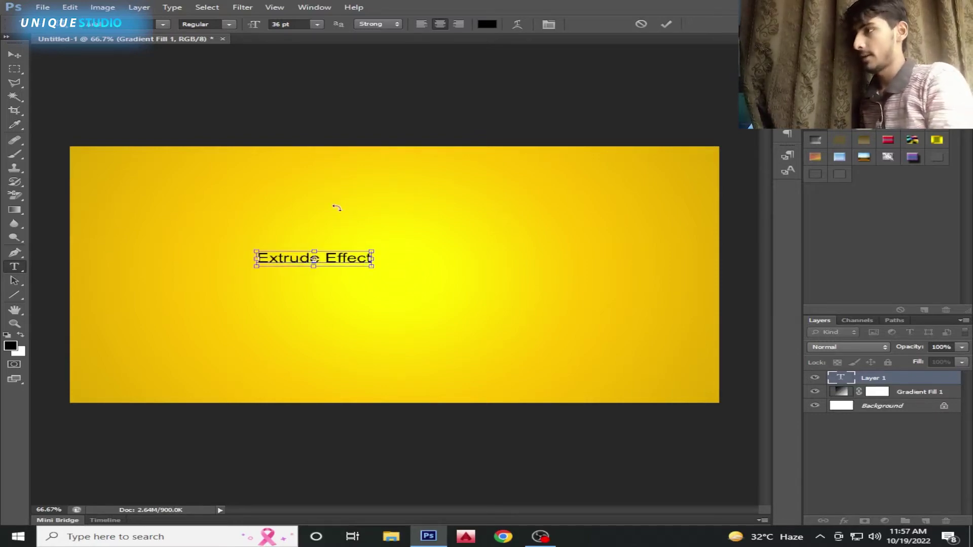
Set the 'Extrude Effect' text to All Caps in the Character panel
left_click_drag(369, 259, 184, 262)
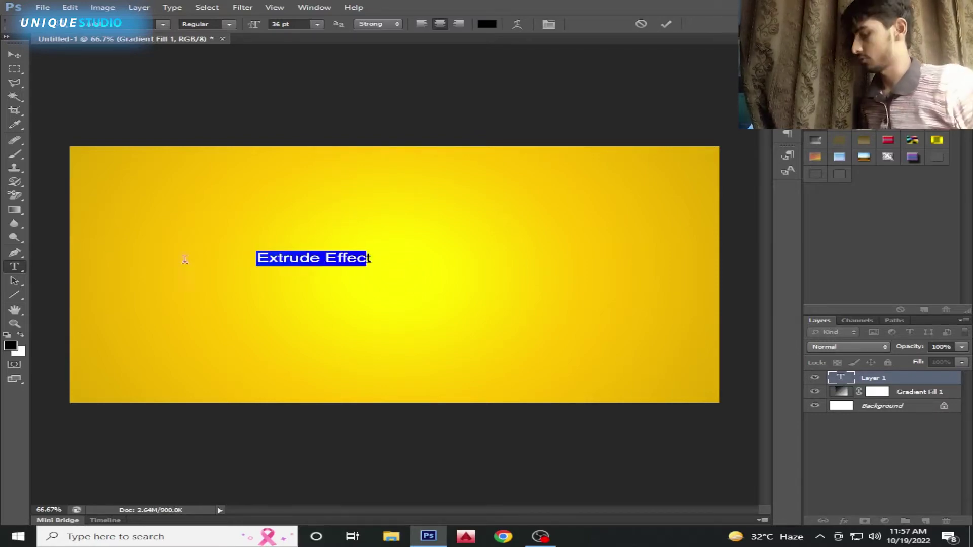
left_click(548, 24)
left_click(752, 128)
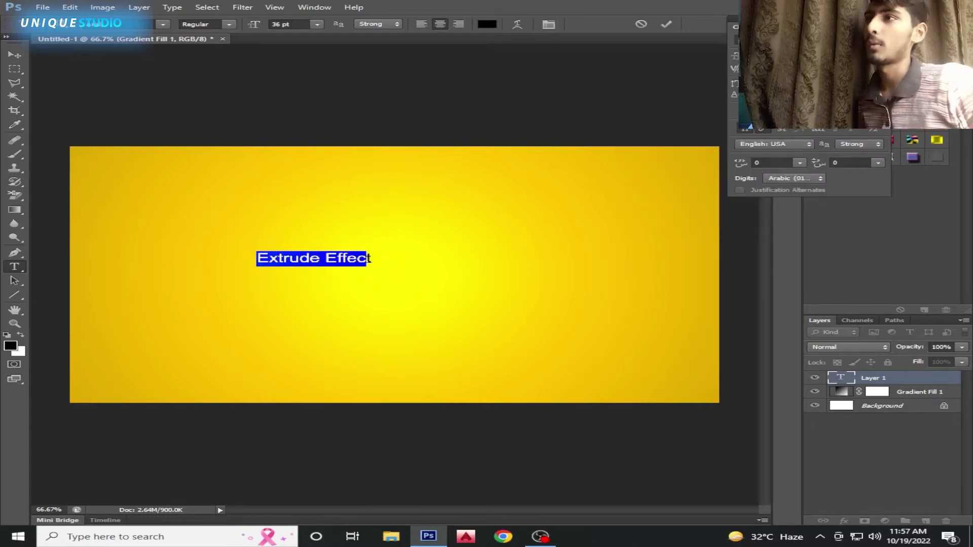
left_click(666, 25)
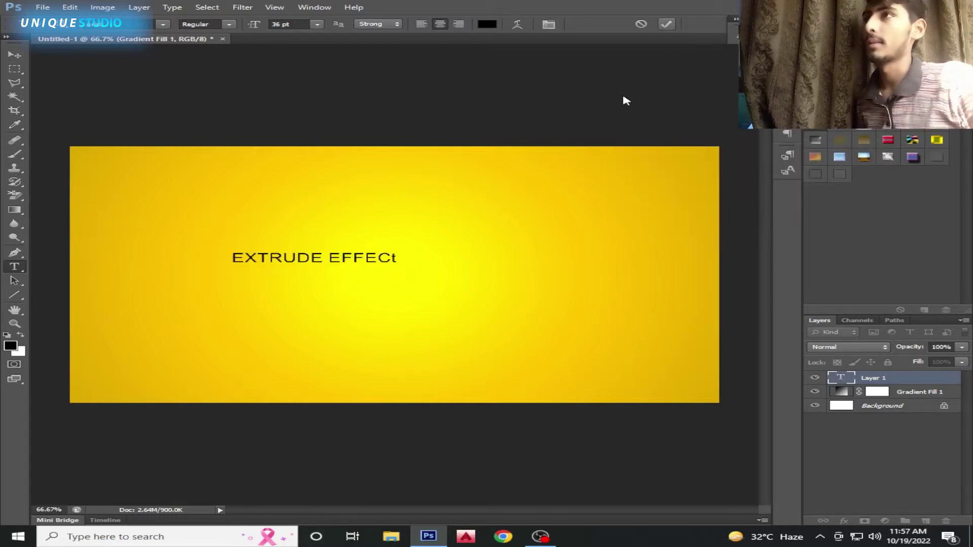
Scale the heading up to about 237% and shift it left and down
key("v")
key("ctrl+t")
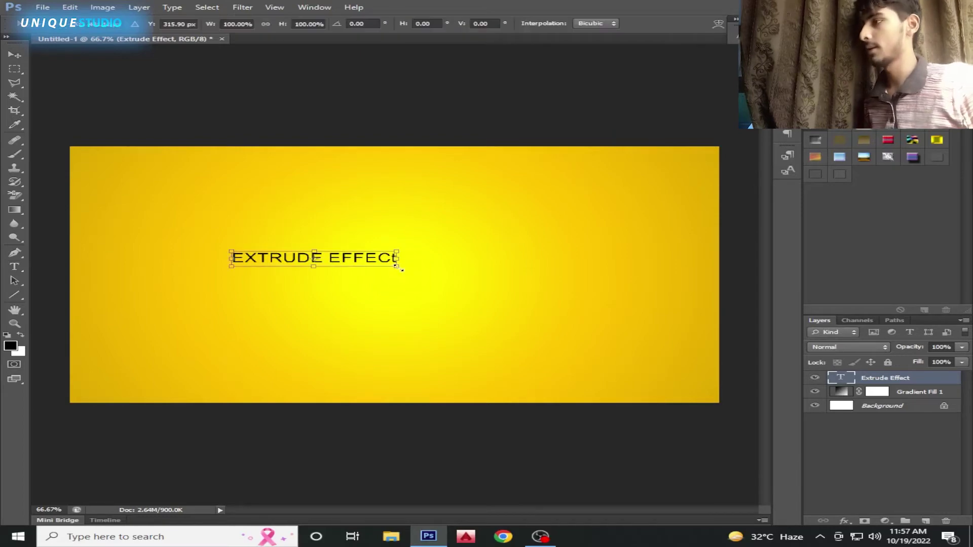
left_click_drag(399, 268, 563, 303)
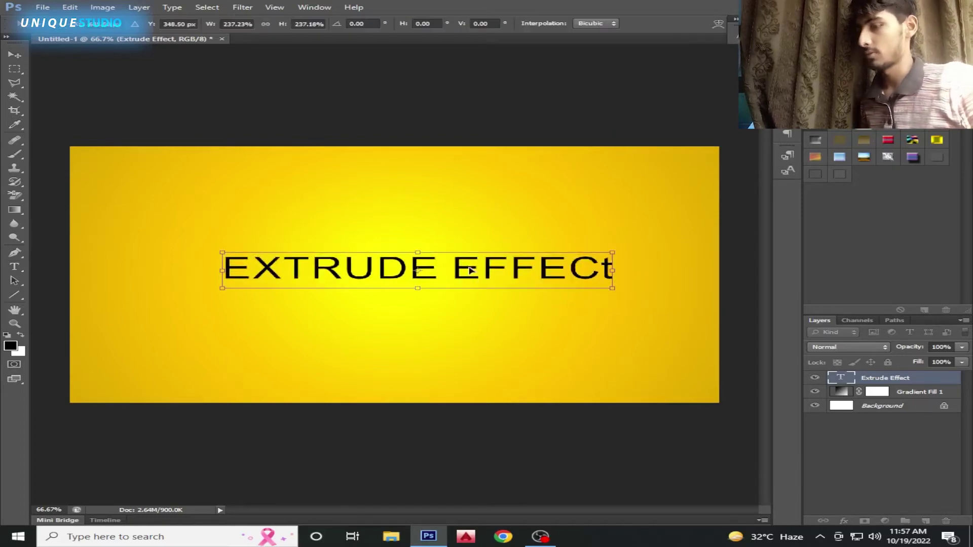
key("Return")
key("ctrl+t")
left_click_drag(389, 270, 373, 275)
key("Return")
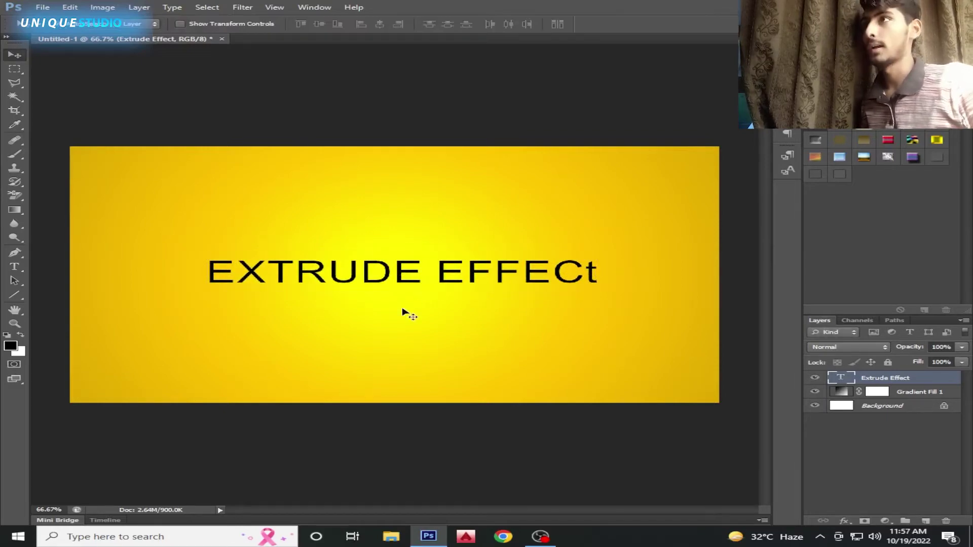
Replace the heading's lowercase final 't' with a capital 'T'
key("t")
left_click(599, 276)
left_click(642, 24)
left_click(598, 272)
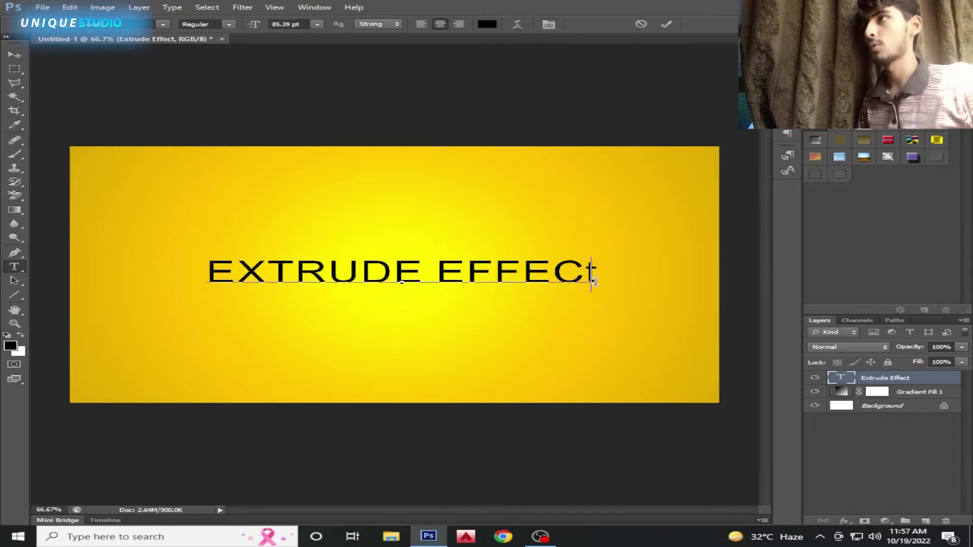
key("BackSpace")
type("T")
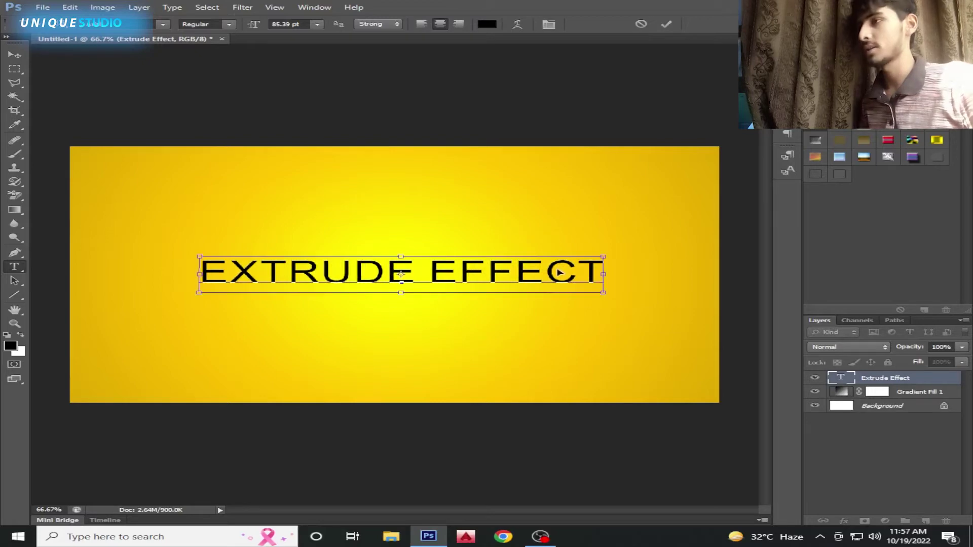
Apply a heavy bold font to the heading and move it toward the canvas centre
key("ctrl+a")
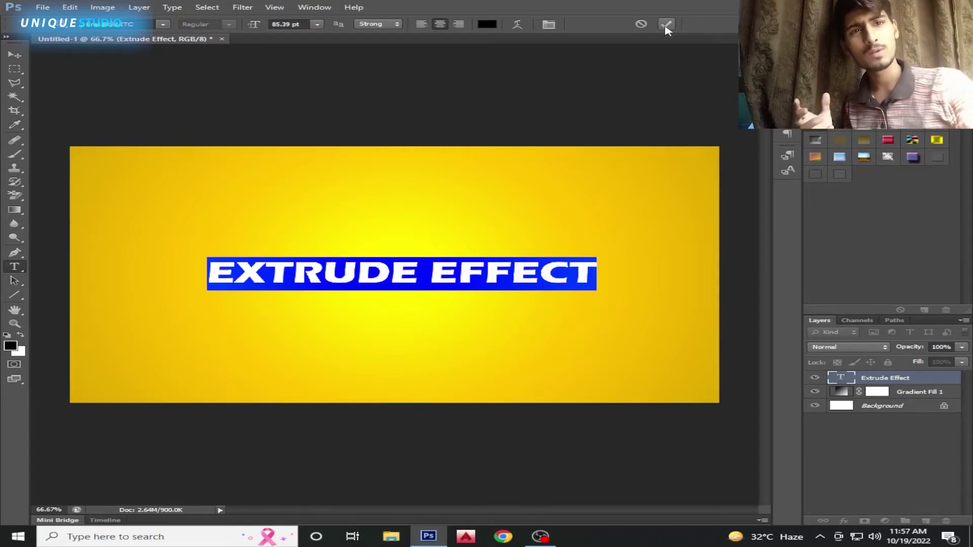
left_click(666, 27)
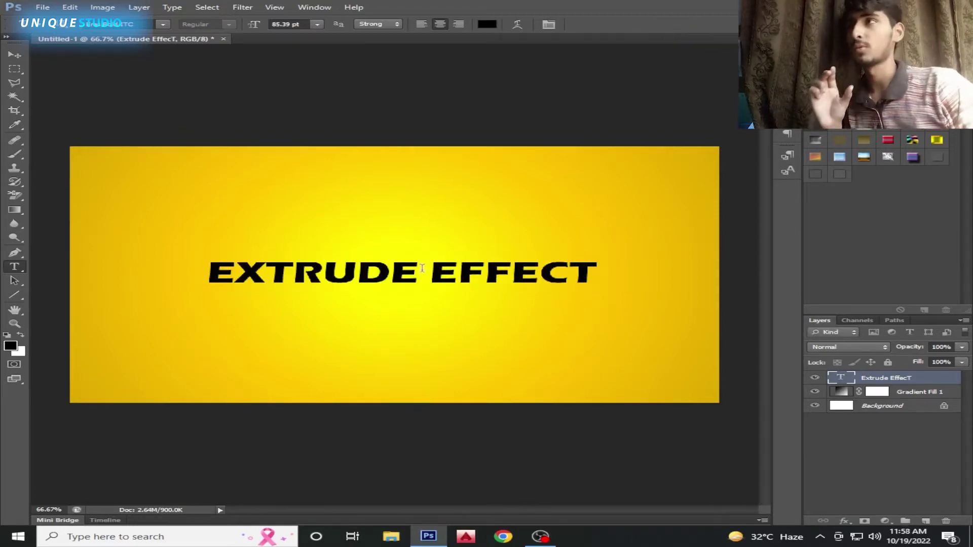
key("v")
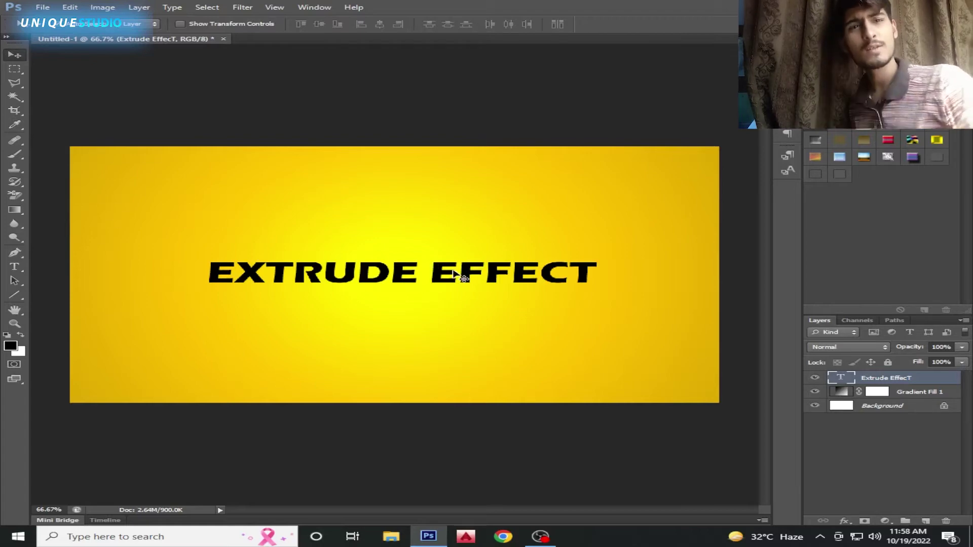
mouse_move(441, 275)
left_mouse_down()
mouse_move(431, 199)
mouse_move(416, 228)
mouse_move(439, 274)
mouse_move(425, 274)
left_mouse_up()
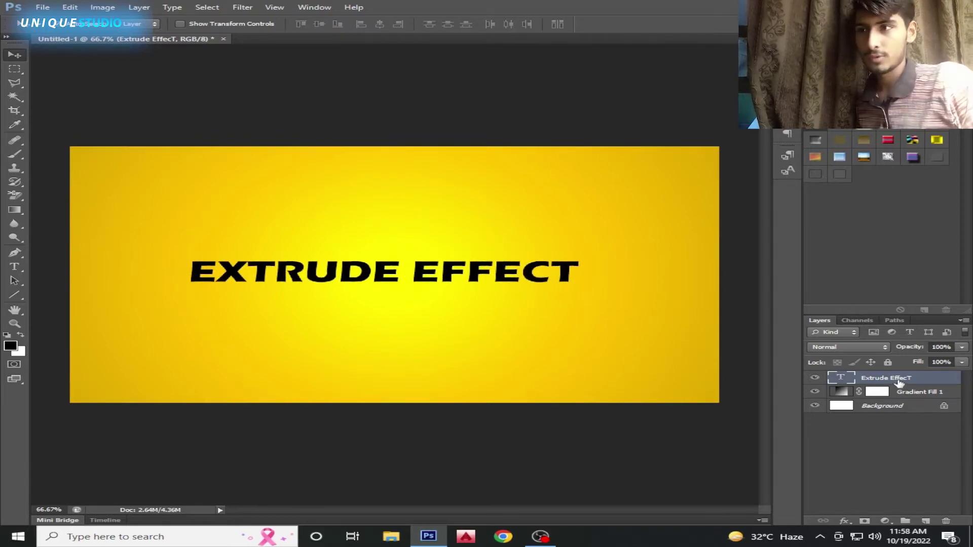
Duplicate the text layer and place the copy beneath the original
key("ctrl+j")
double_click(920, 379)
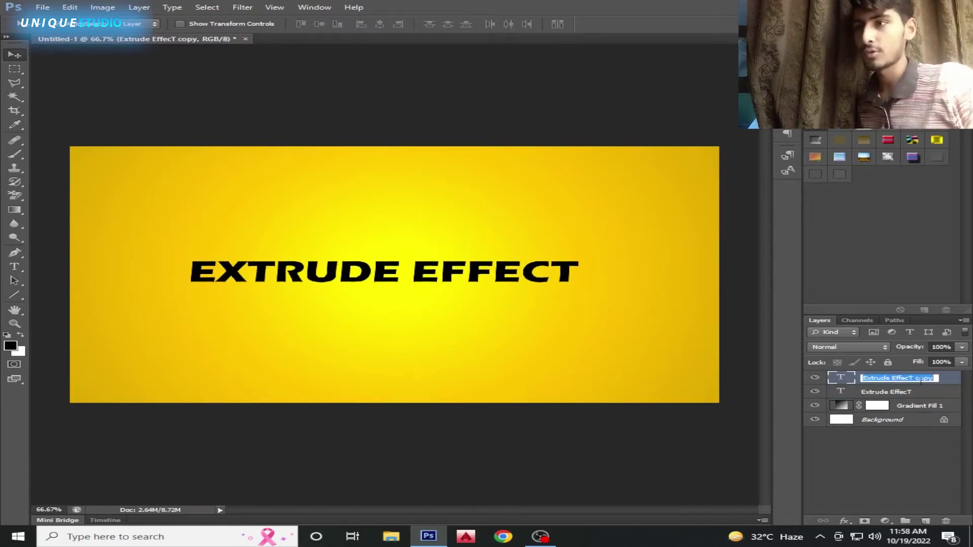
key("Return")
left_click_drag(905, 381, 894, 400)
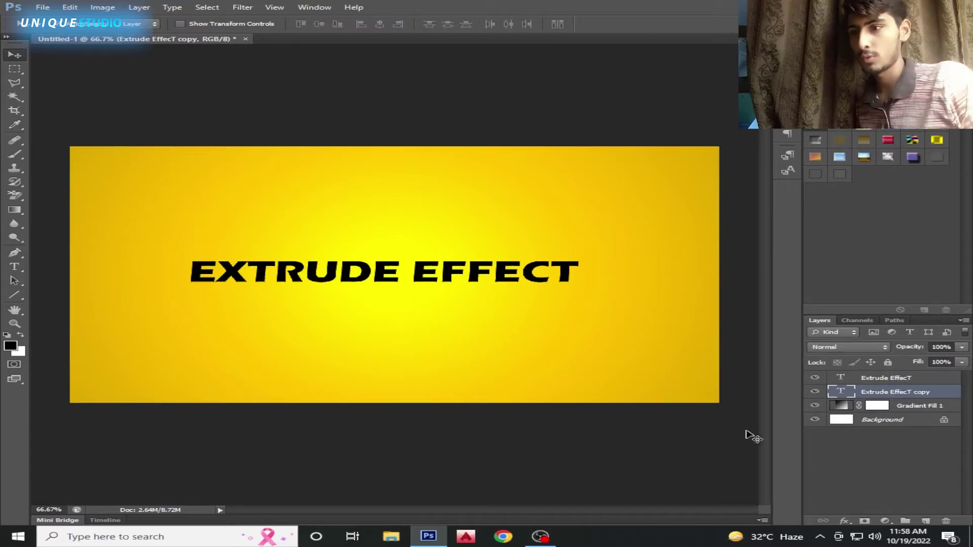
Give the copy a bright cyan Color Overlay effect
left_click(844, 521)
left_click(561, 282)
left_click(799, 276)
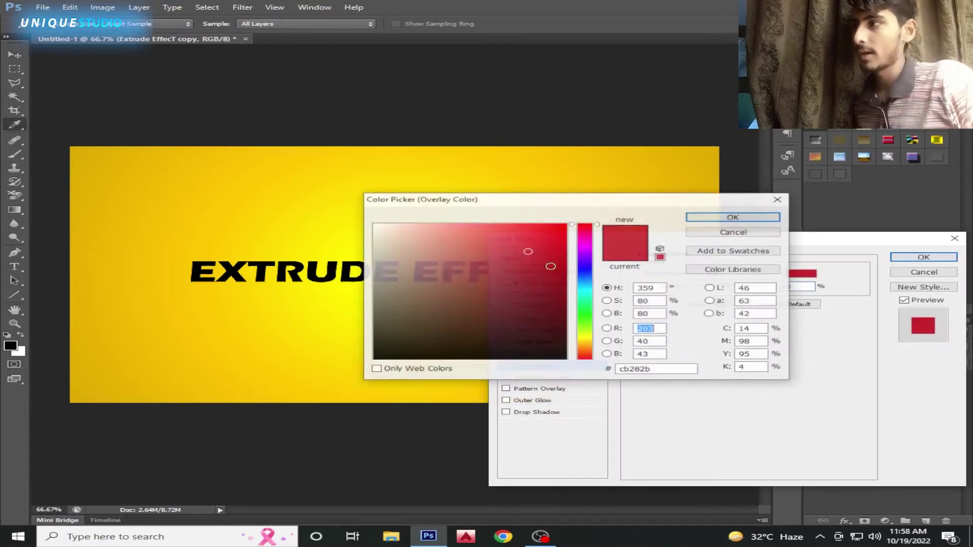
mouse_move(588, 305)
left_mouse_down()
mouse_move(586, 337)
mouse_move(588, 294)
left_mouse_up()
left_click(557, 224)
left_click(734, 218)
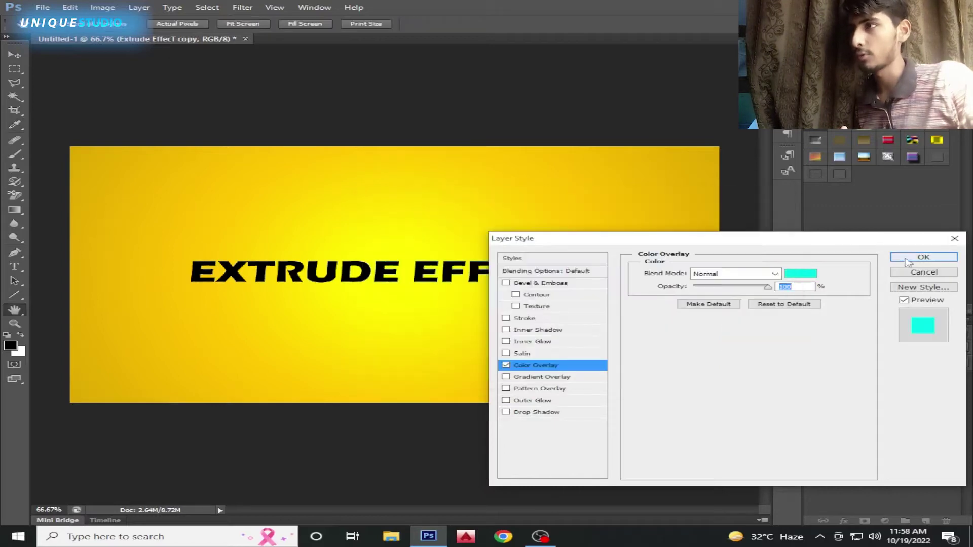
left_click(923, 257)
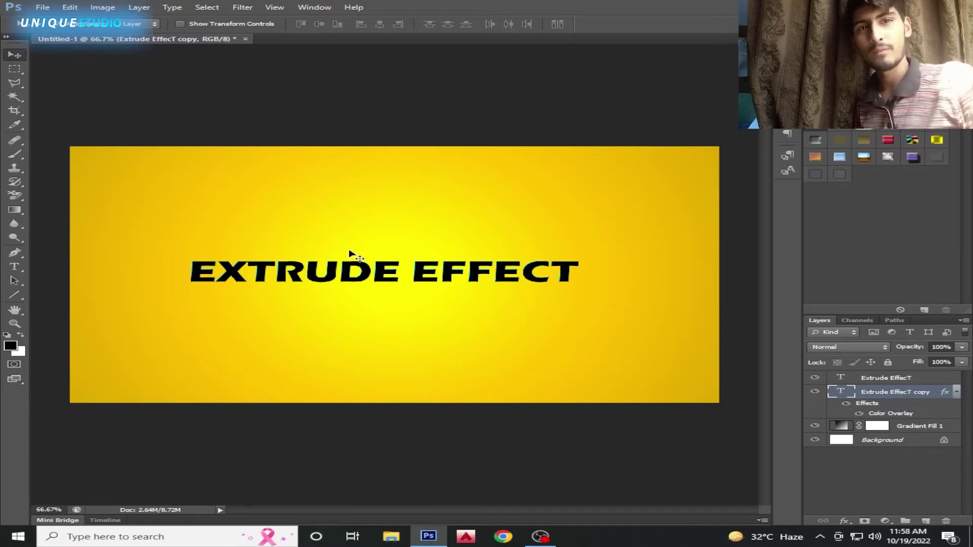
Make several more cyan copies, nudging each slightly up and left
scroll(317, 269, "up", 5)
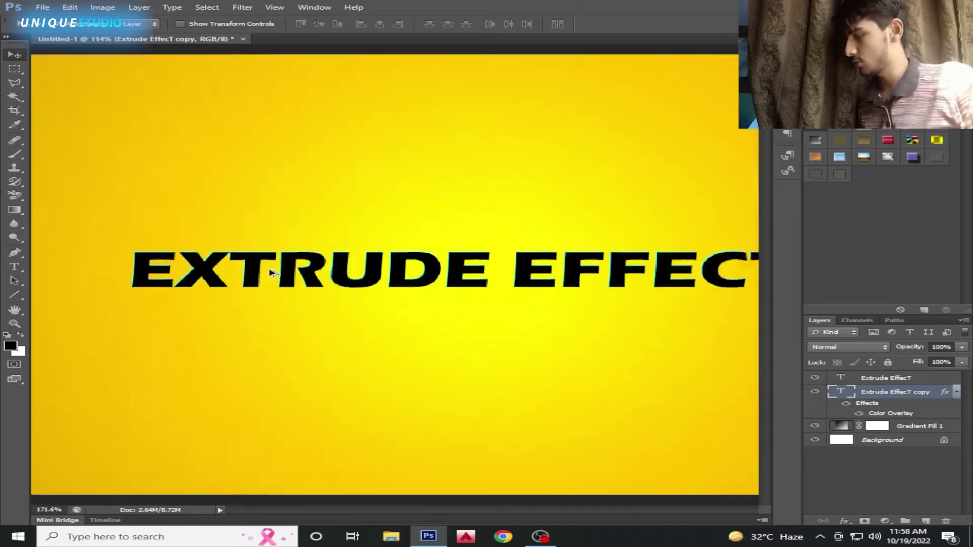
scroll(652, 299, "down", 6)
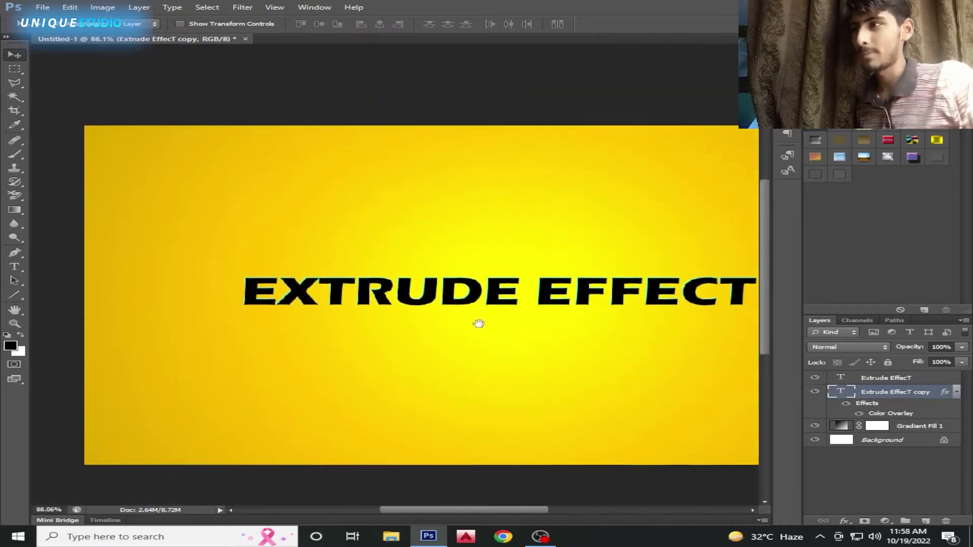
left_click_drag(479, 323, 417, 324)
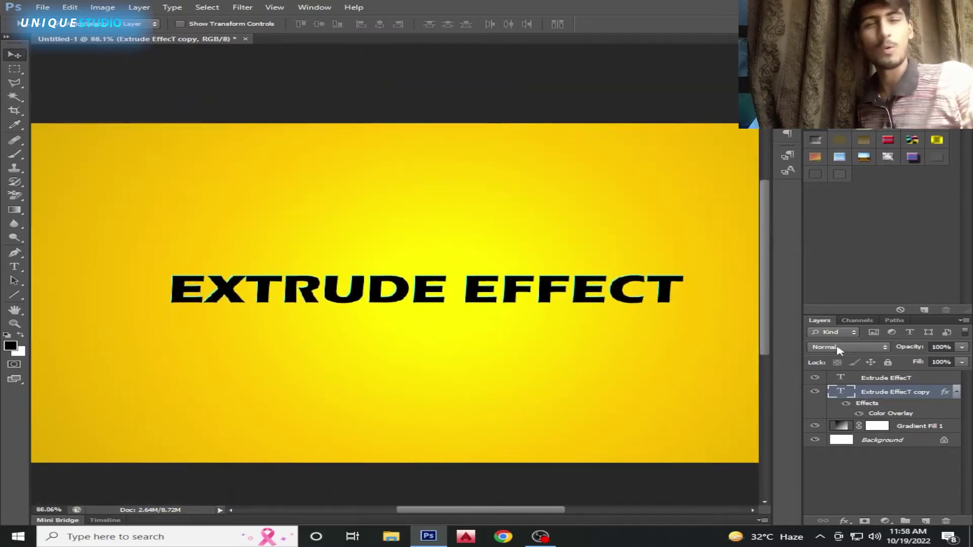
left_click_drag(909, 399, 926, 521)
key("Left")
key("Up")
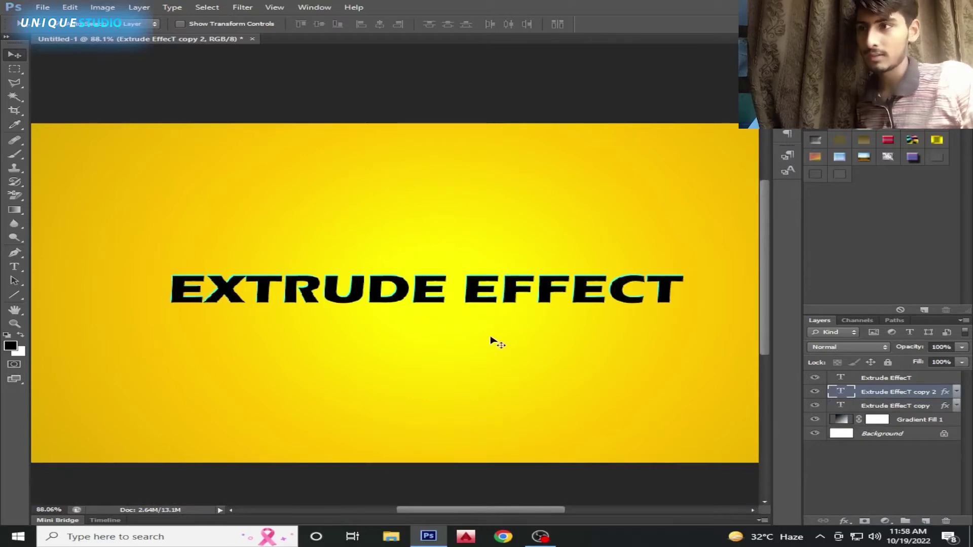
left_click_drag(892, 398, 926, 522)
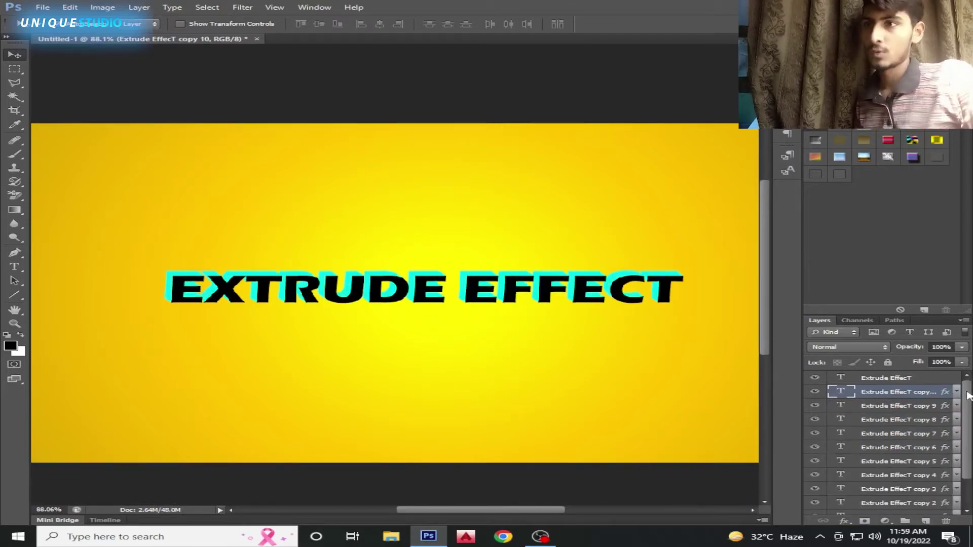
Group the stacked cyan copy layers and name the group 'extrude blue'
scroll(965, 398, "down", 3)
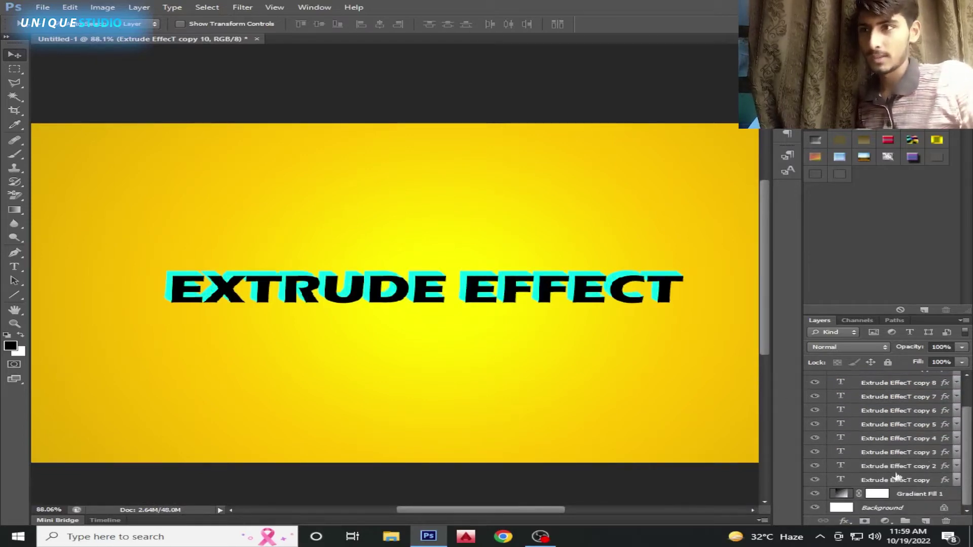
left_click(907, 480, "shift")
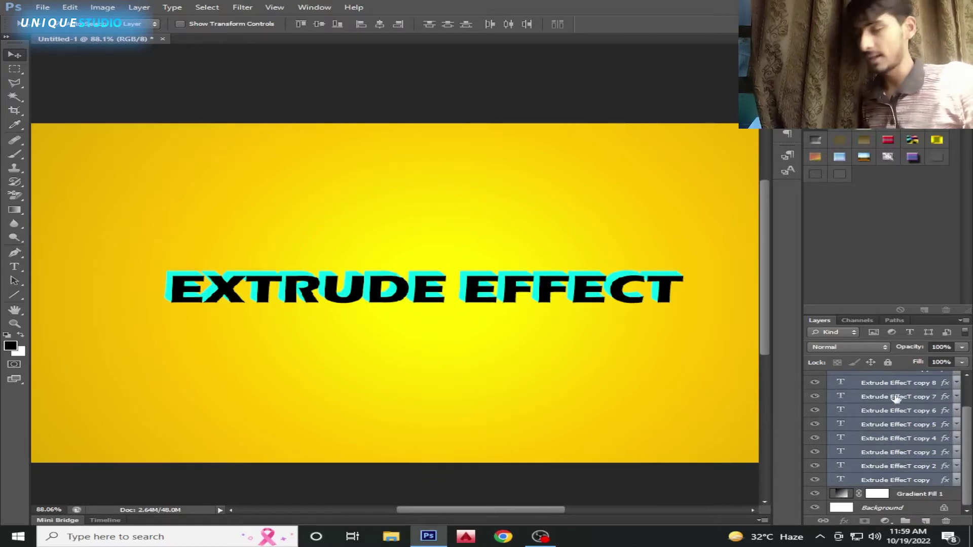
key("ctrl+g")
double_click(868, 393)
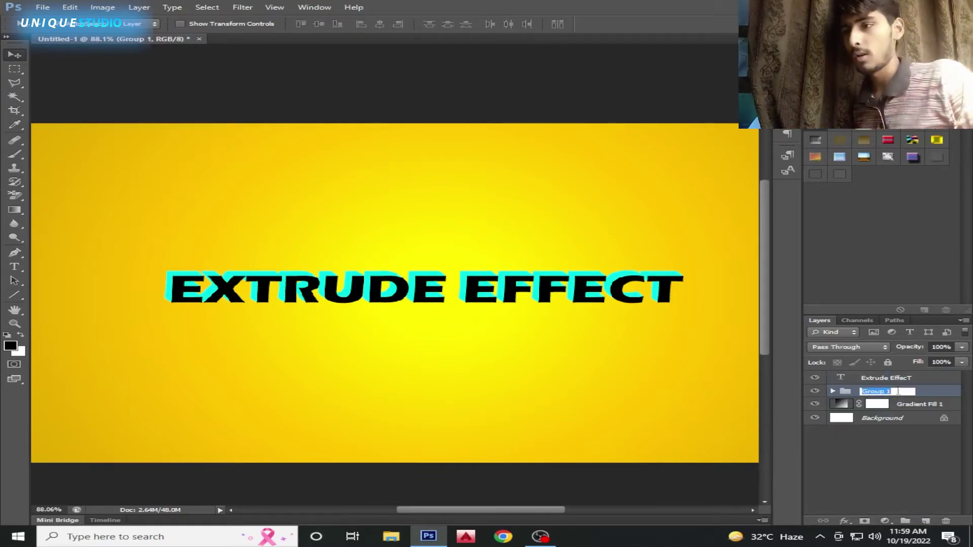
type("ex")
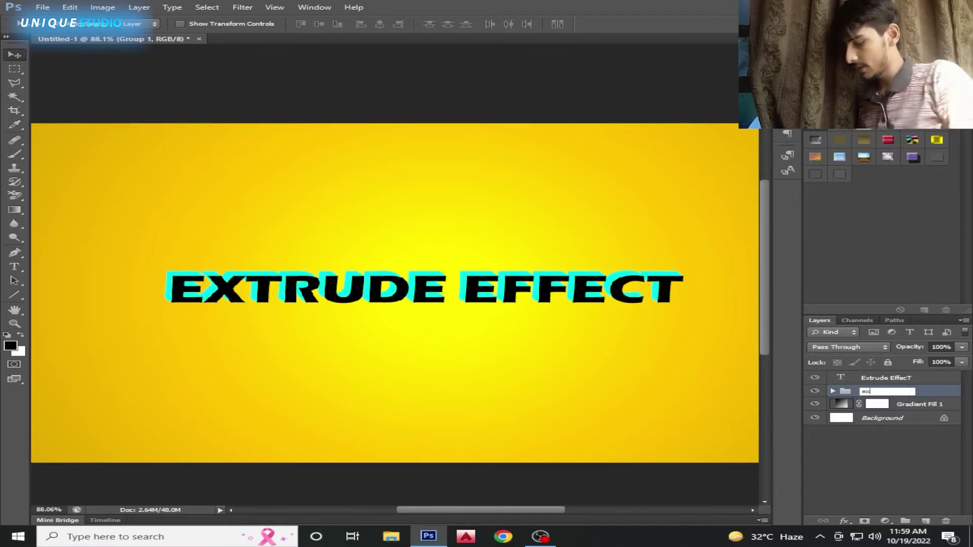
type("trude blu")
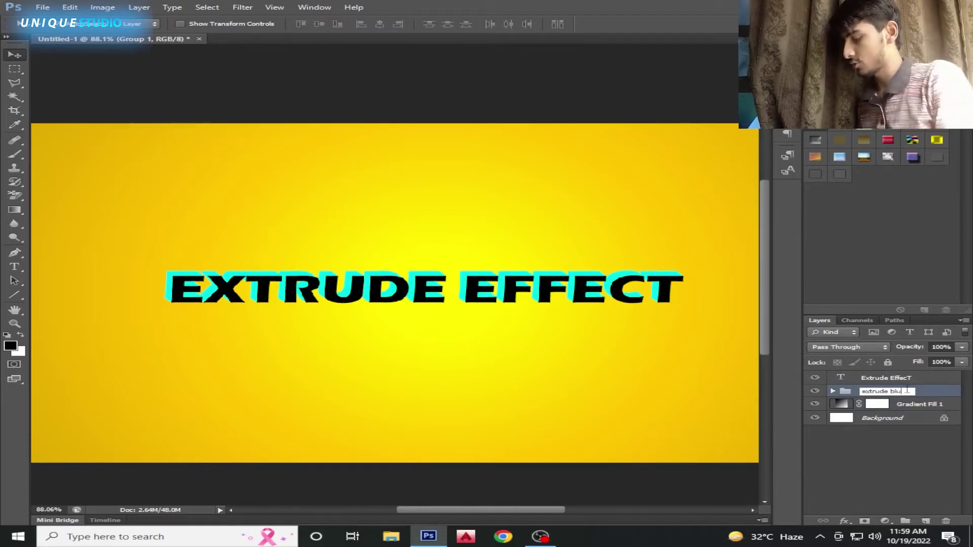
type("e")
key("Return")
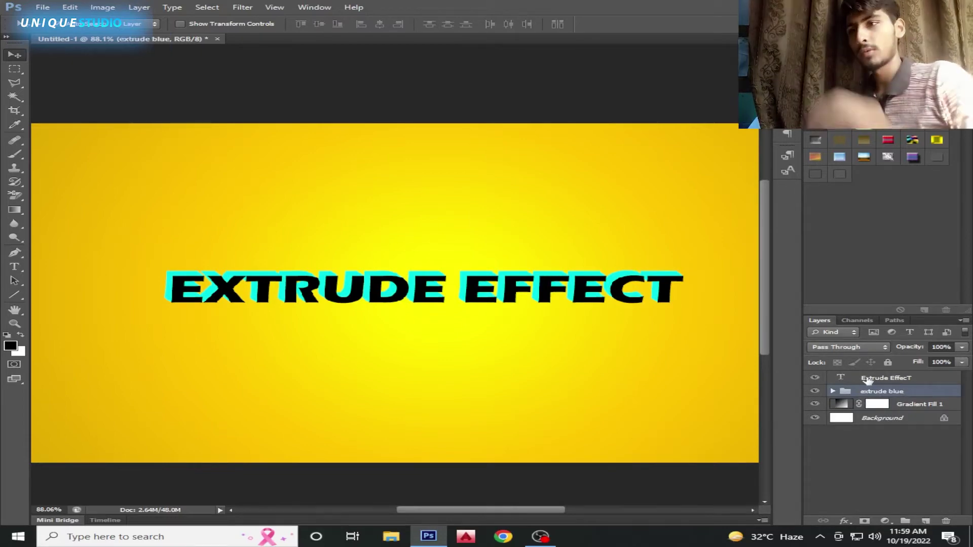
Toggle the extrude blue group to compare, zoom out, and select the main text layer
left_click(815, 391)
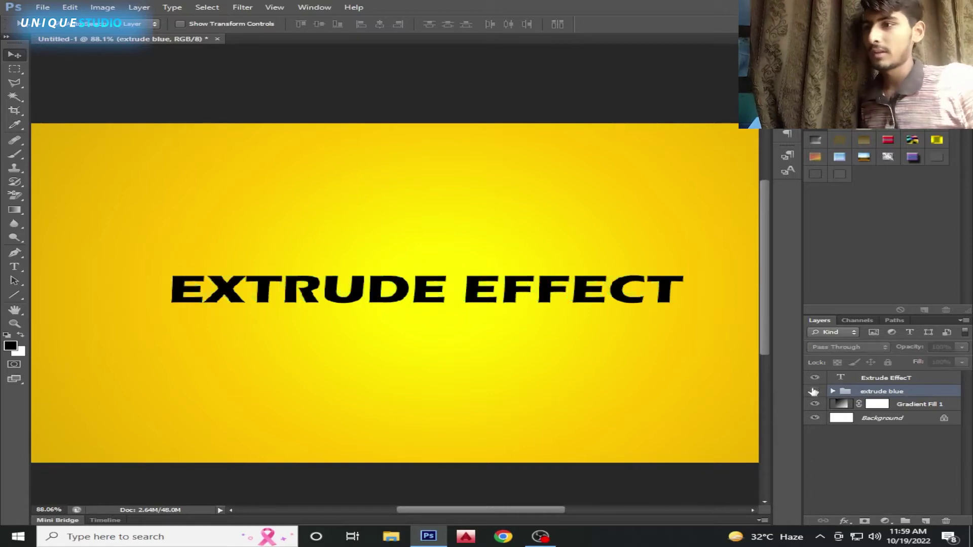
left_click(814, 391)
key("ctrl+minus")
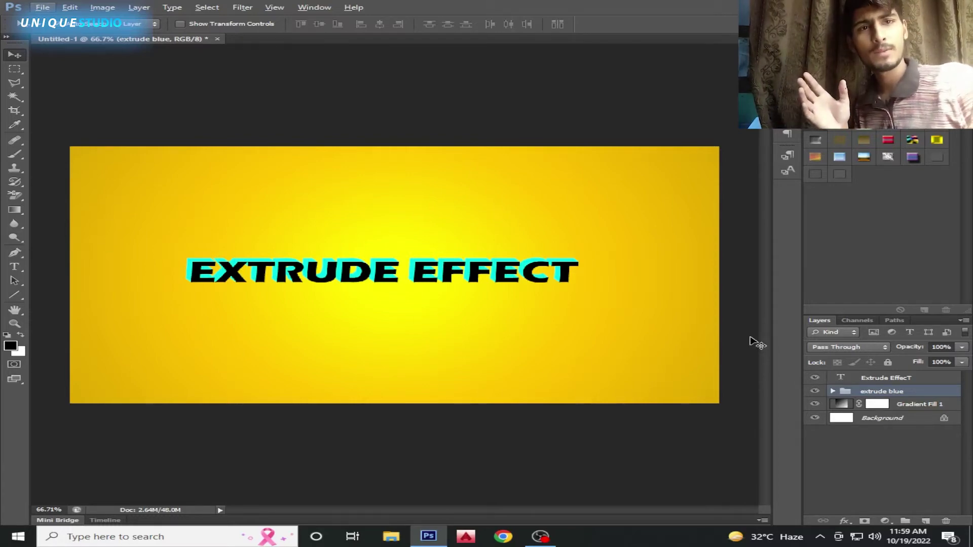
left_click(874, 379)
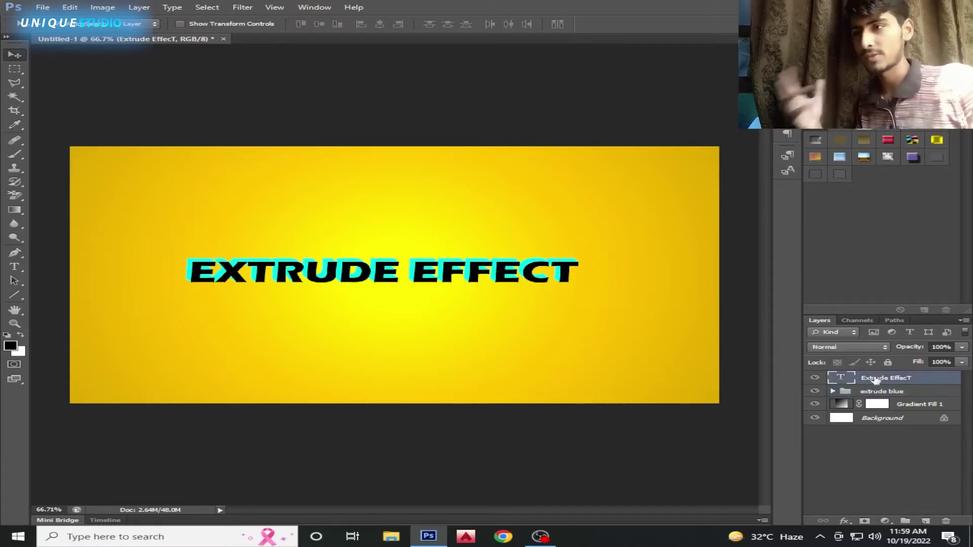
Duplicate the main text layer and move the copy below the original
key("ctrl+j")
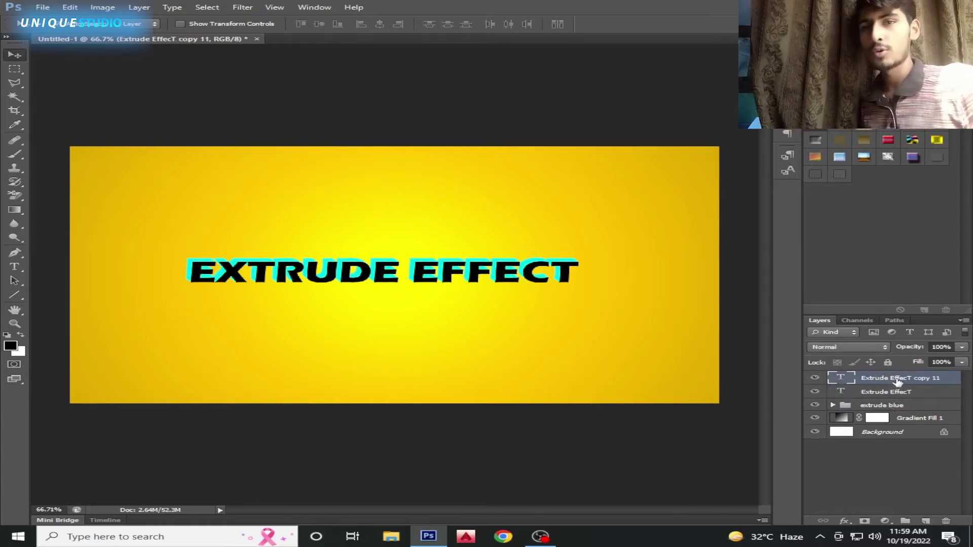
left_click_drag(897, 383, 894, 395)
left_click(844, 521)
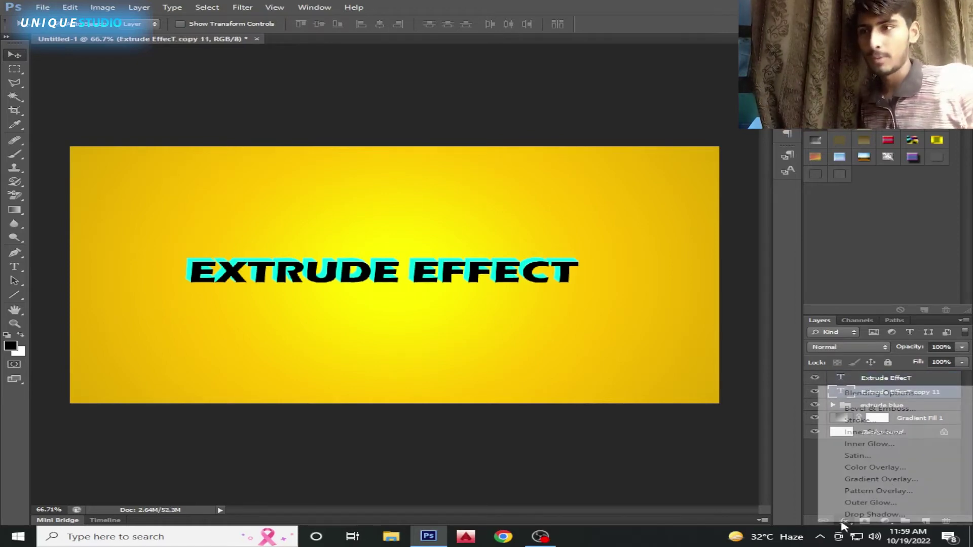
left_click(871, 470)
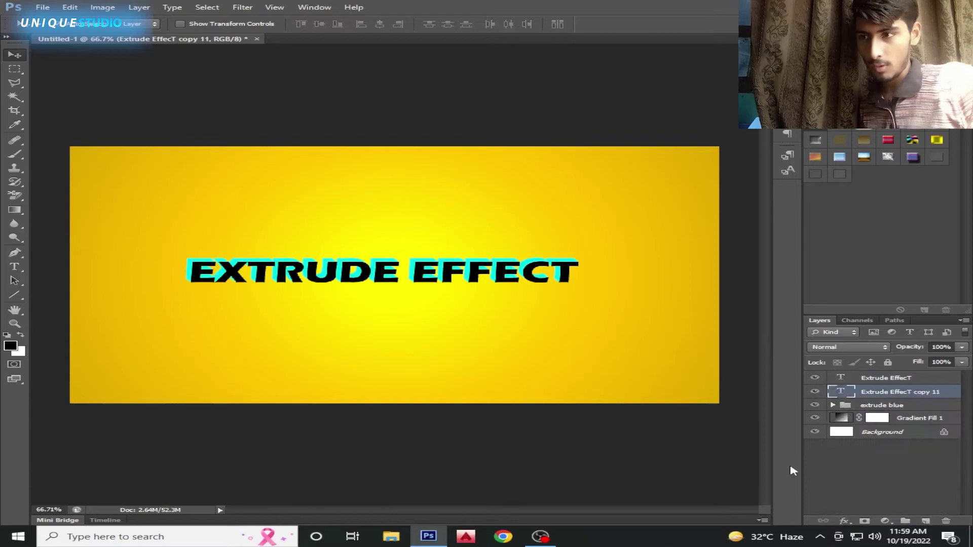
Copy the layer style from copy 10 and paste it onto copy 11
left_click(833, 404)
right_click(884, 422)
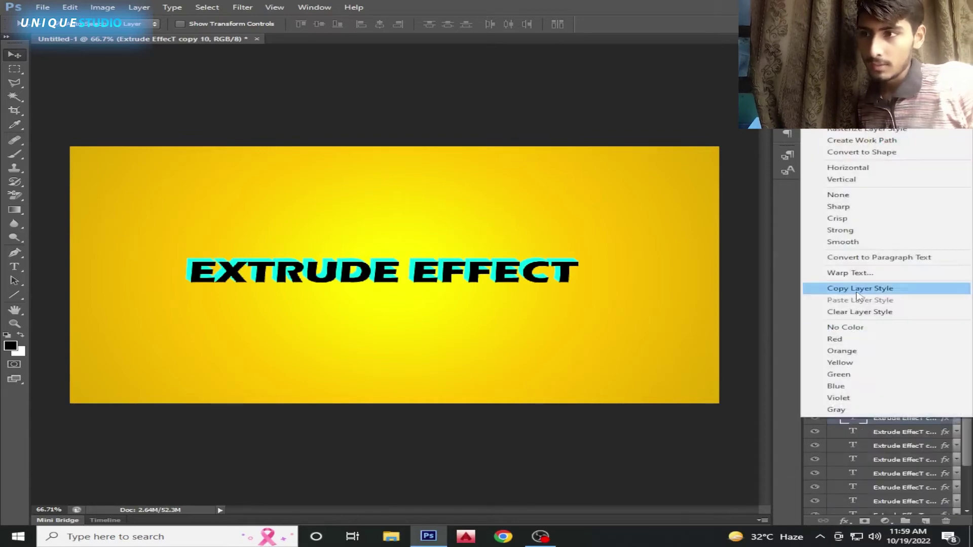
left_click(851, 289)
right_click(882, 396)
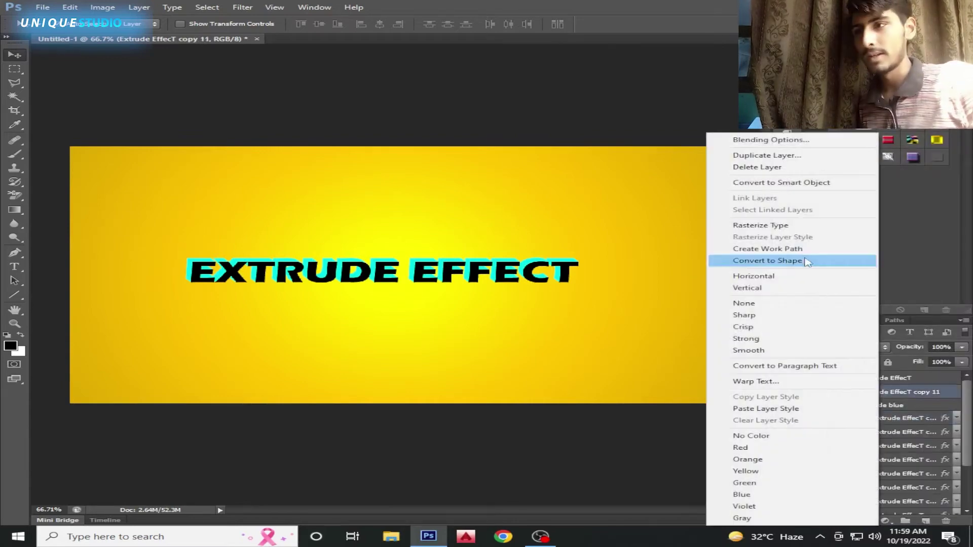
left_click(778, 409)
left_click(833, 426)
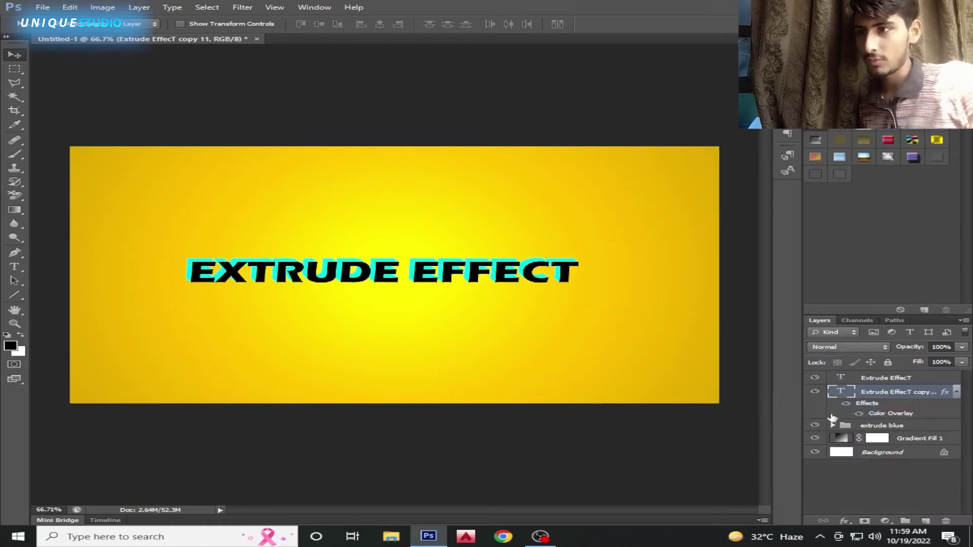
Change copy 11's Color Overlay to darker teal #00ad9f
double_click(891, 413)
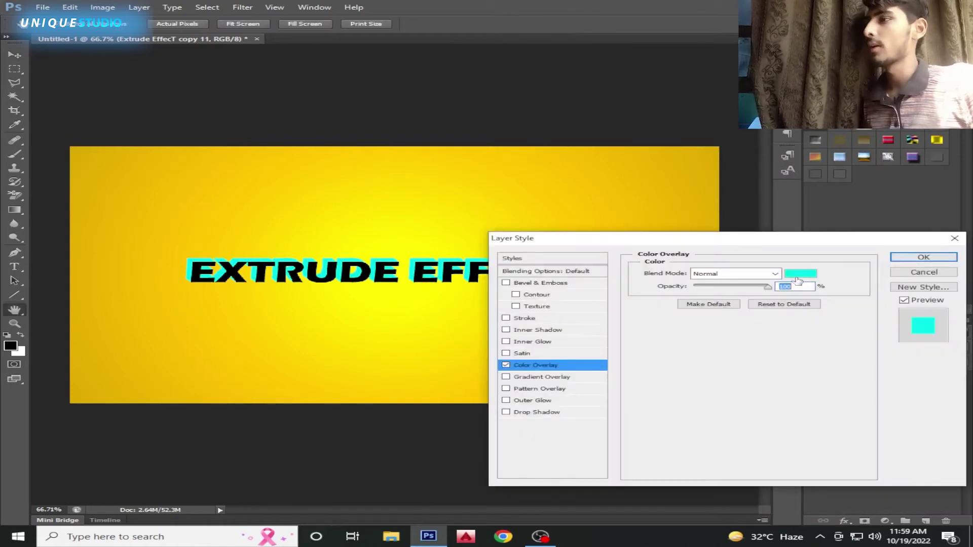
left_click(805, 274)
left_click_drag(562, 236, 567, 264)
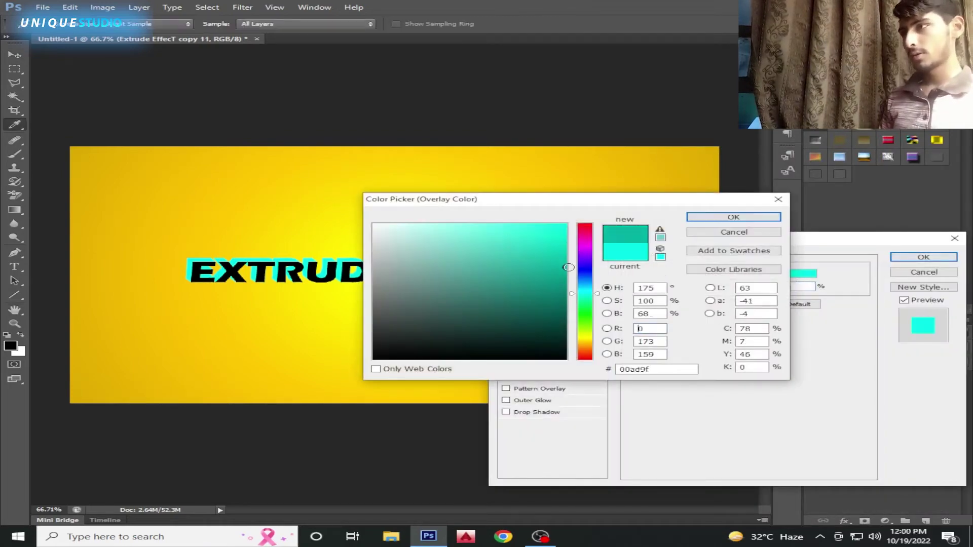
left_click(734, 217)
left_click(924, 258)
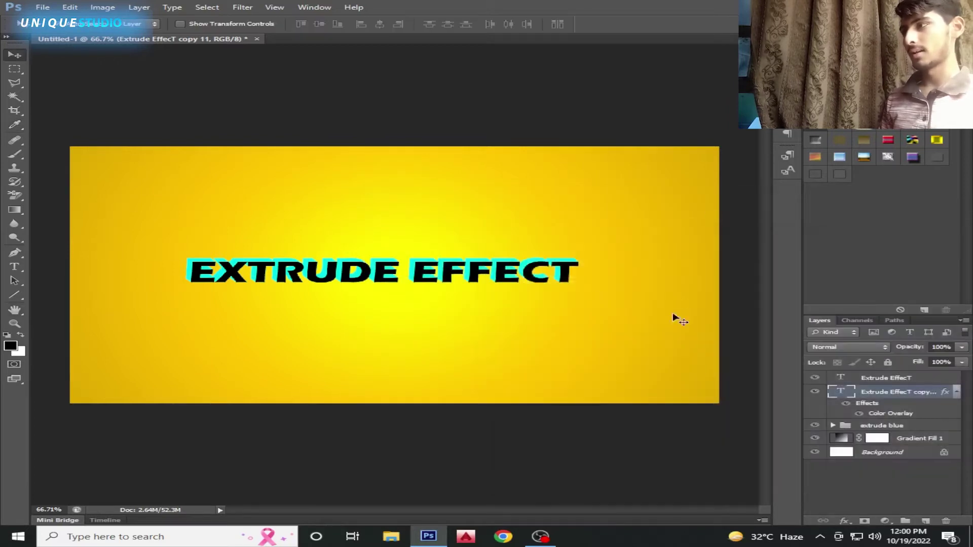
left_click(956, 392)
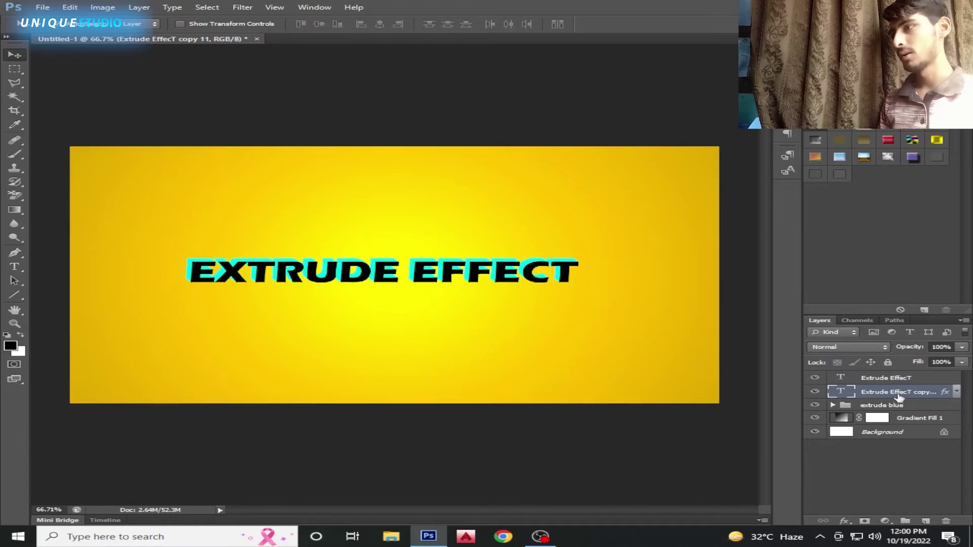
Add two more dark teal copies, then delete the extra one
key("ctrl+j")
key("ctrl+j")
key("ctrl+j")
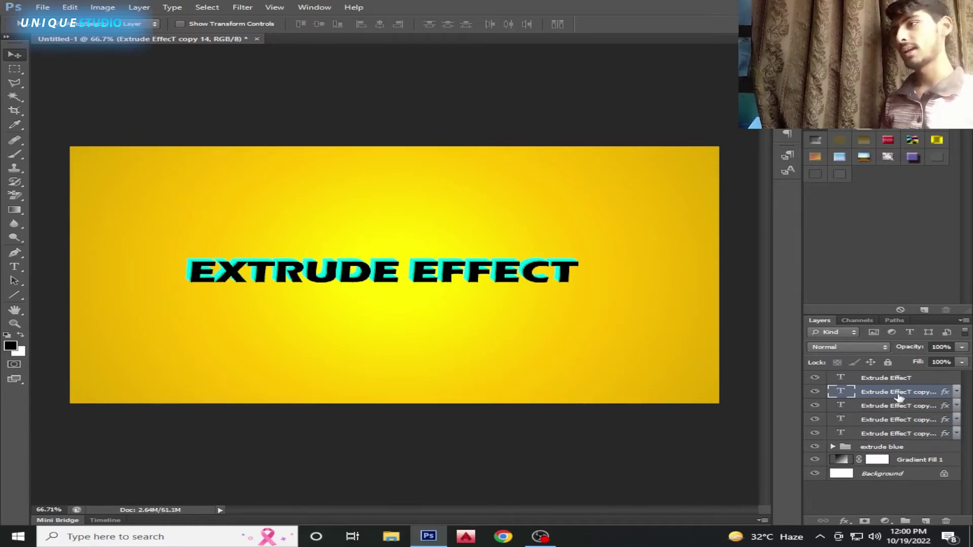
key("ctrl+j")
scroll(419, 259, "up", 2)
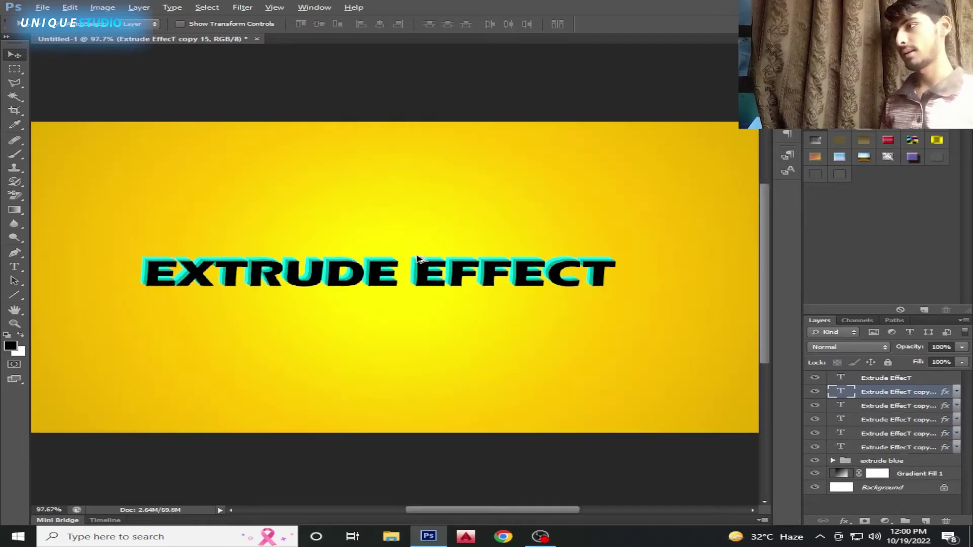
scroll(418, 259, "up", 4)
scroll(419, 260, "down", 1)
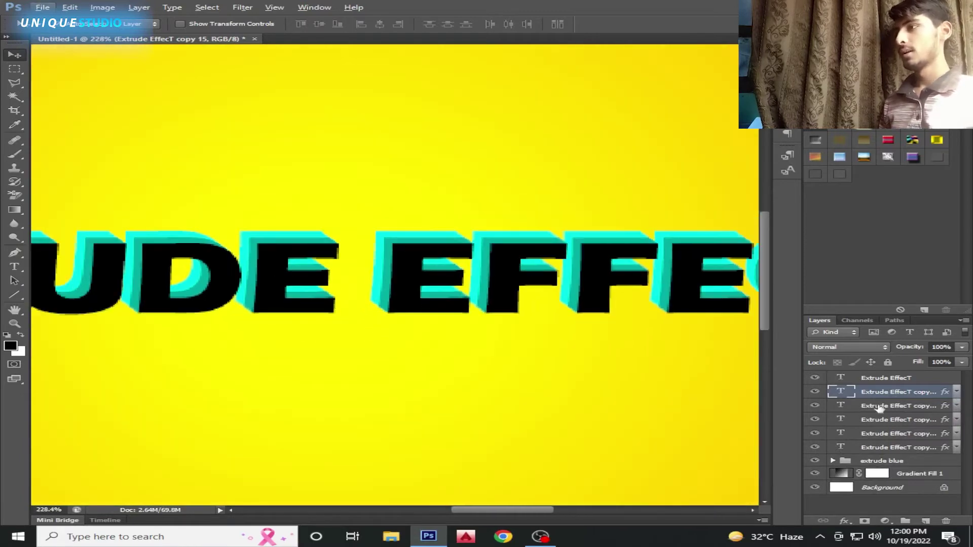
key("Delete")
key("Delete")
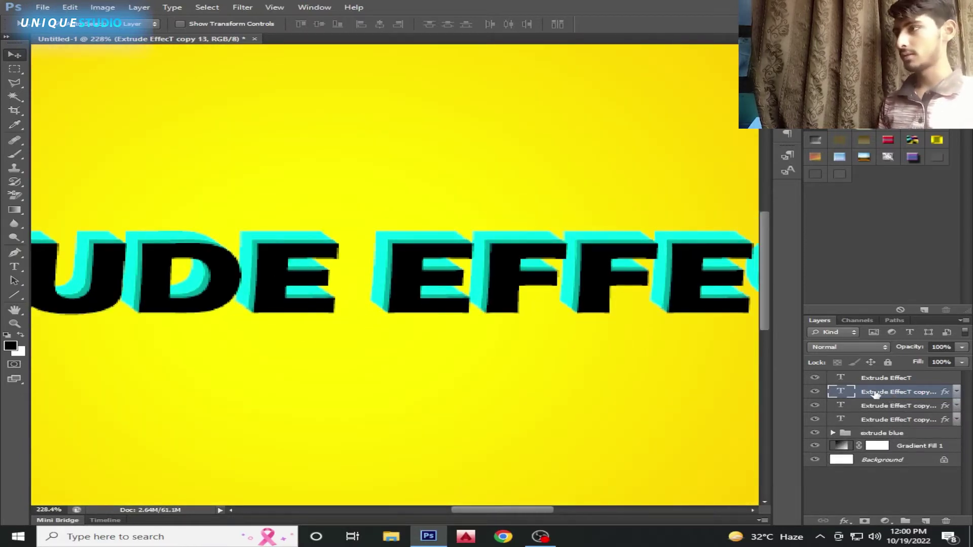
scroll(507, 365, "down", 5)
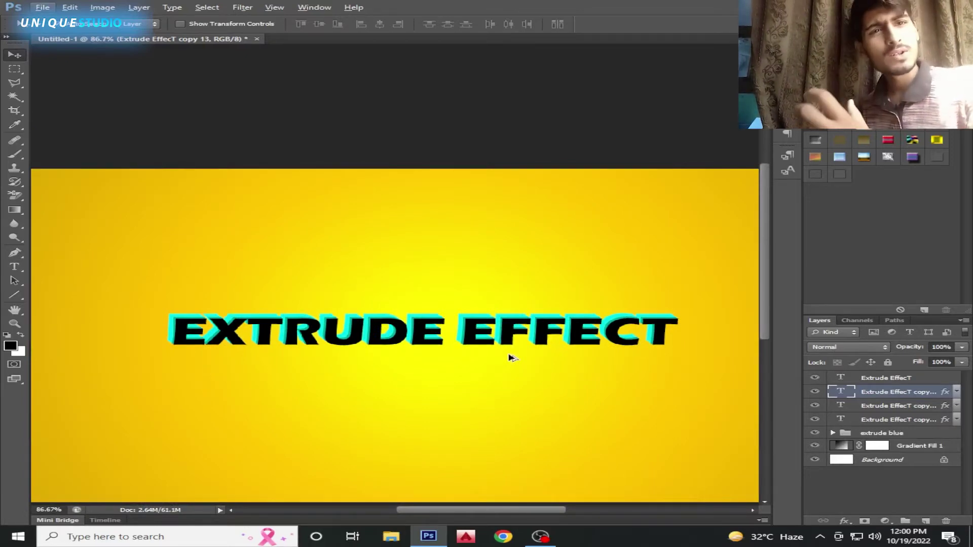
Group the three dark teal copies as 'shadow' and select the main text layer
left_click(888, 419, "shift")
key("ctrl+g")
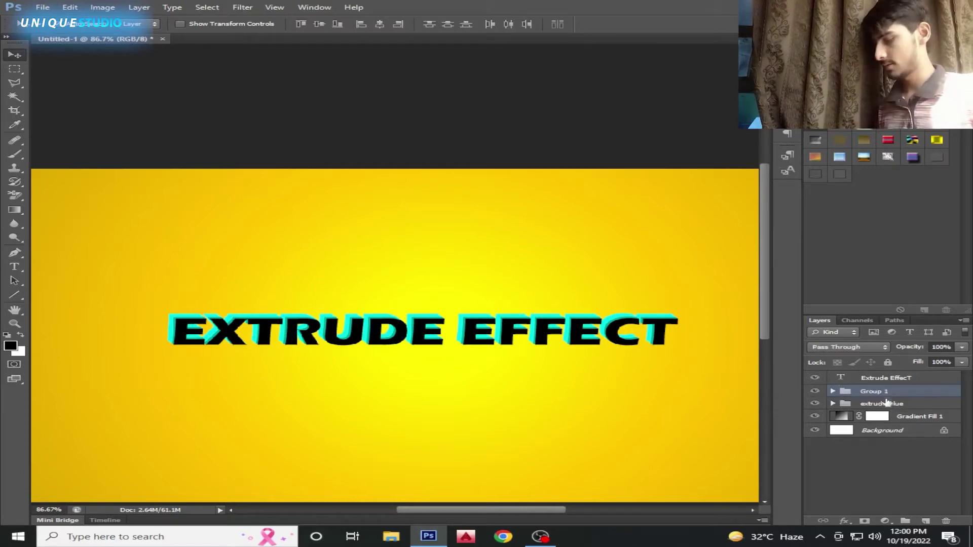
double_click(892, 391)
type("shado")
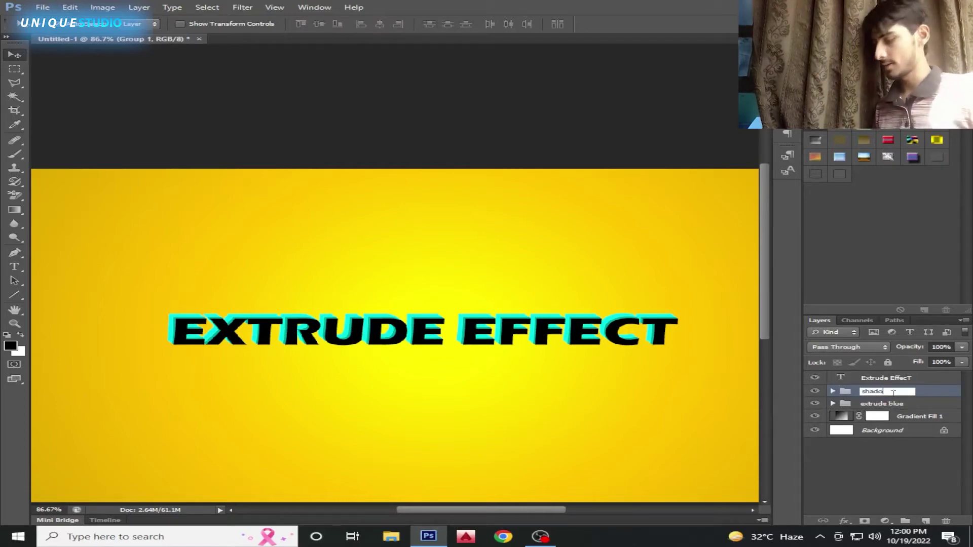
type("w")
key("Return")
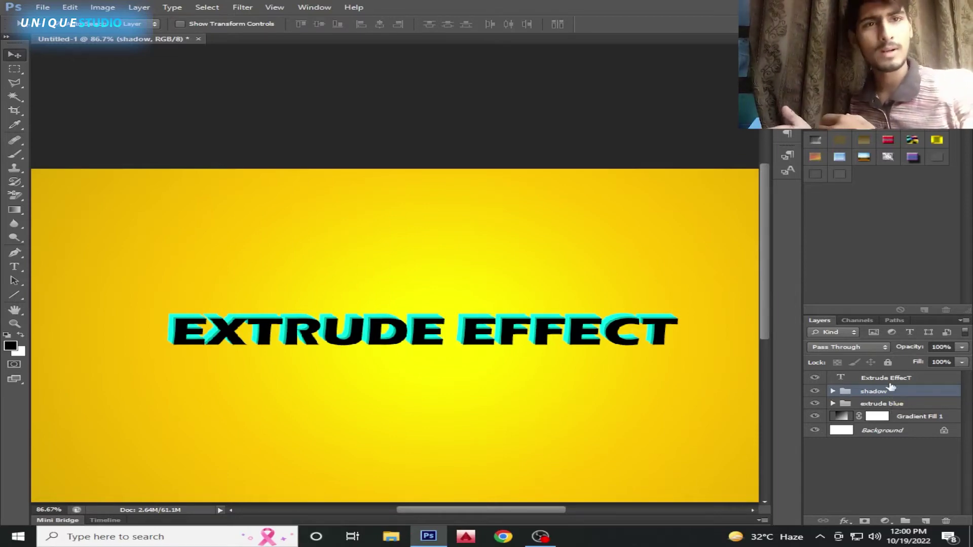
left_click(879, 380)
Change the EXTRUDE EFFECT heading text colour to white
left_click(814, 378)
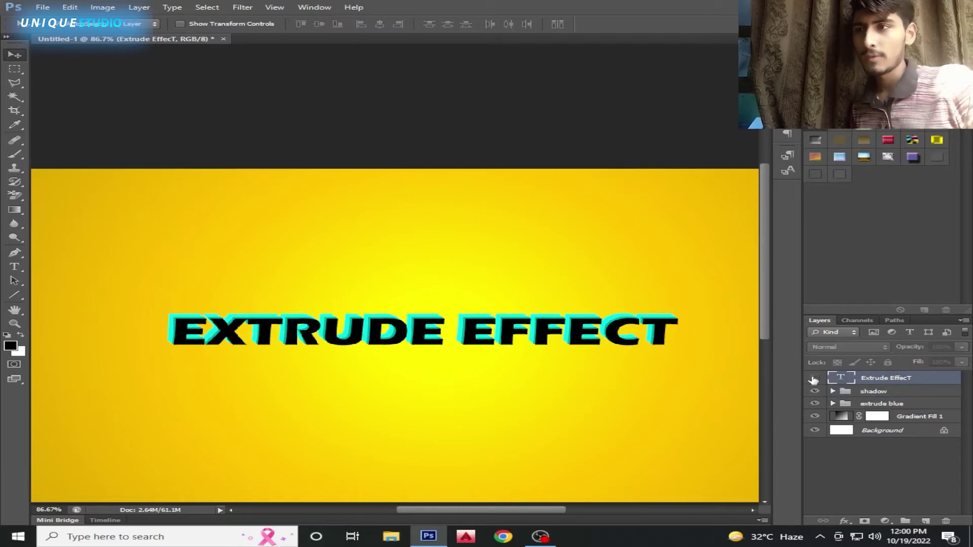
left_click(814, 379)
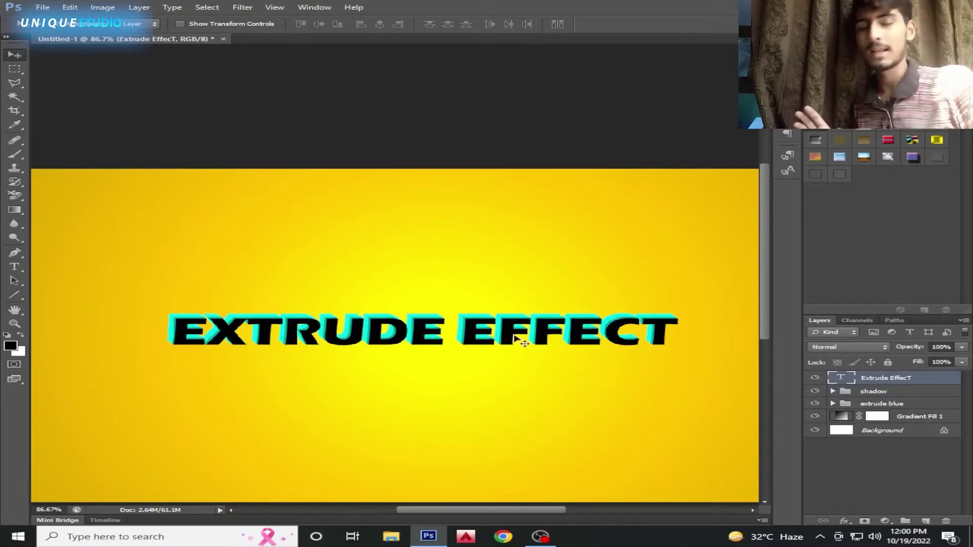
key("t")
left_click(445, 330)
key("ctrl+a")
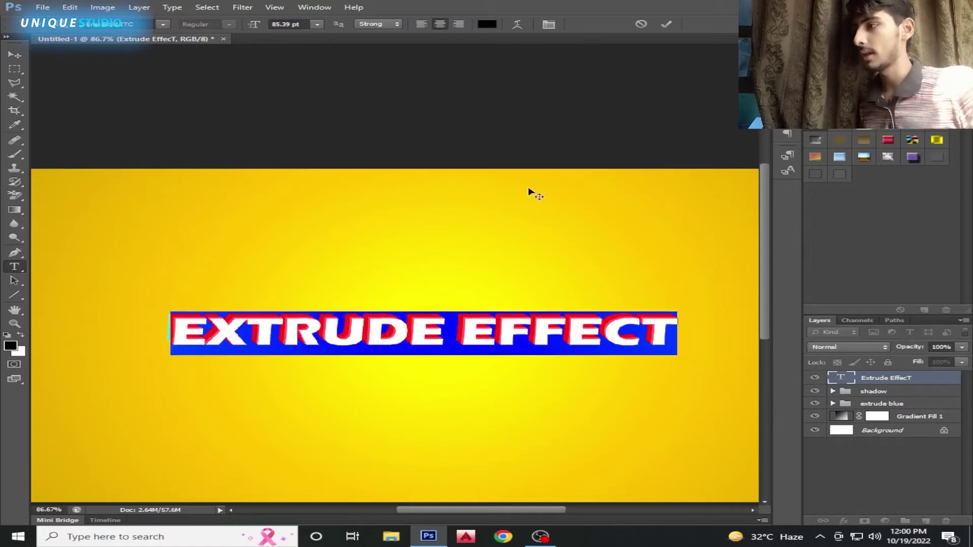
left_click(487, 24)
left_click(374, 224)
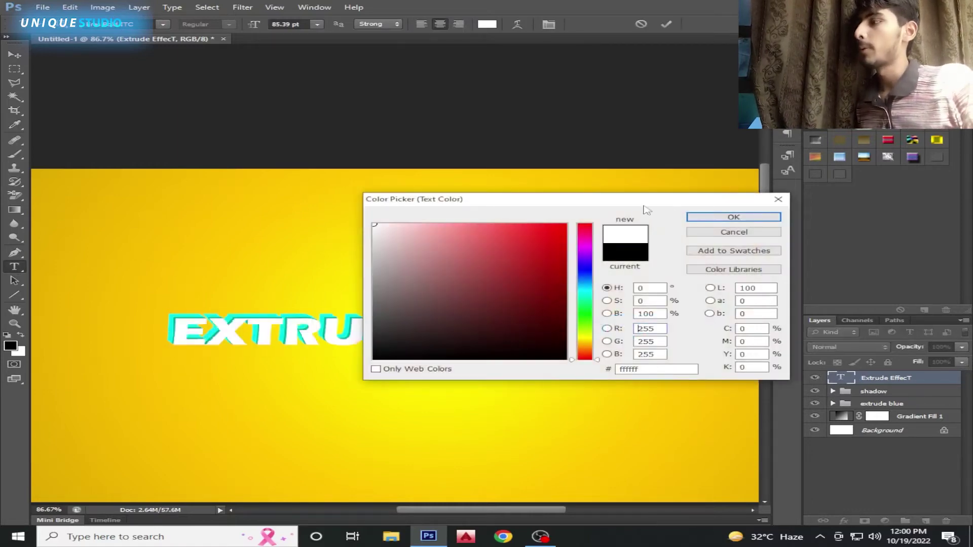
left_click(733, 218)
left_click(666, 26)
With the Move tool, select the Extrude EffecT layer and open its layer effects list
key("v")
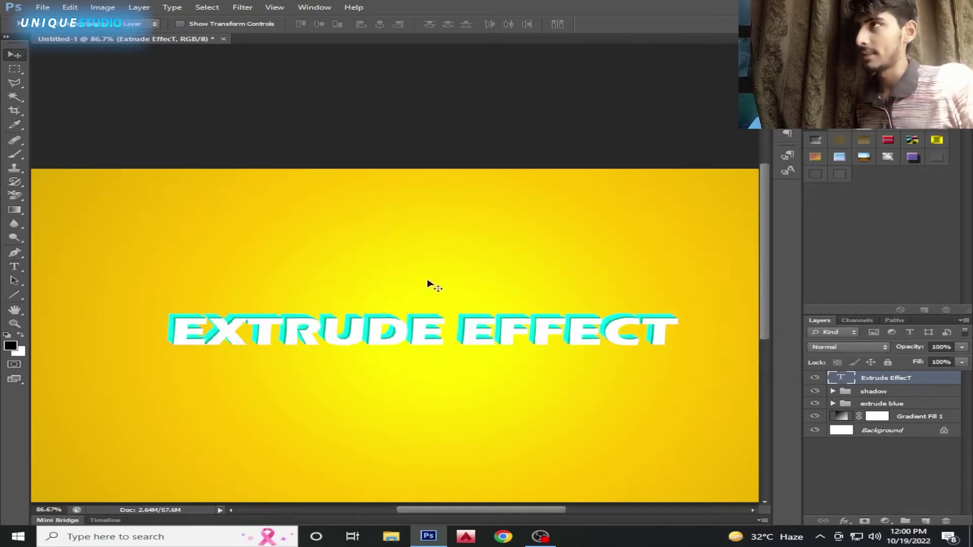
left_click(428, 283)
scroll(446, 317, "down", 4)
scroll(447, 315, "up", 2)
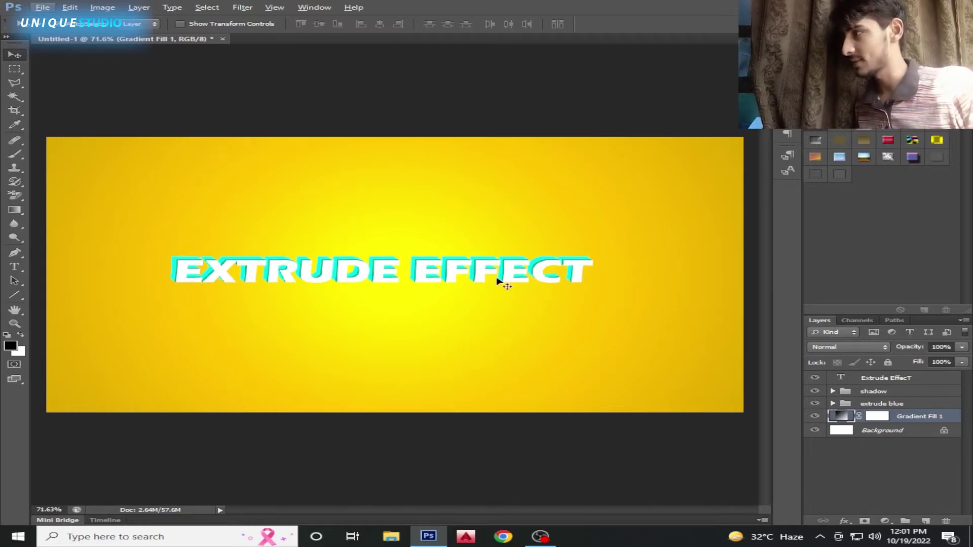
left_click(881, 380)
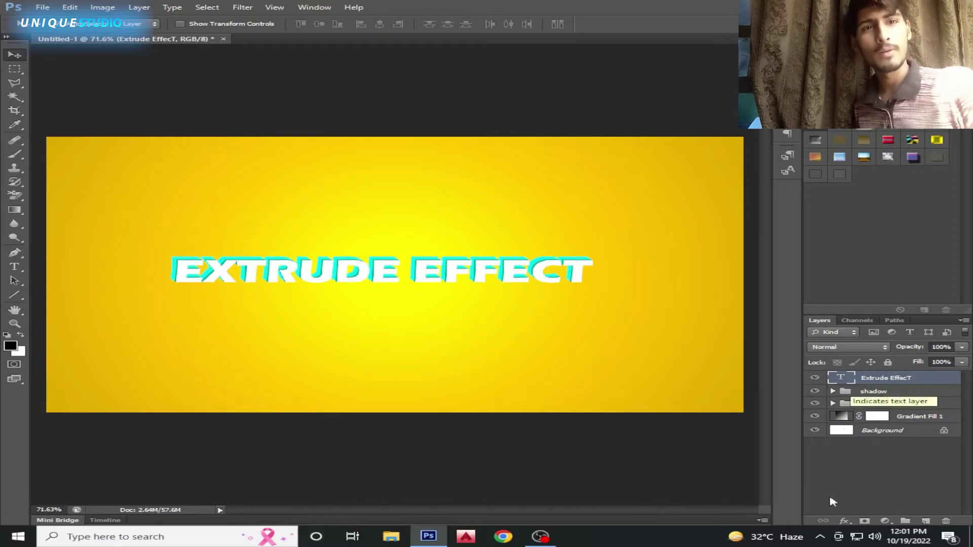
left_click(843, 521)
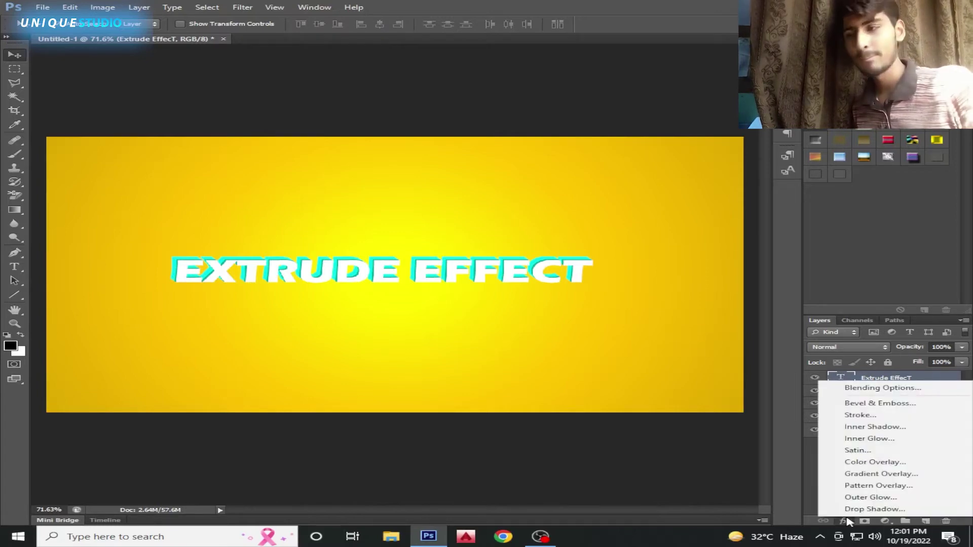
Add an Inner Shadow to the heading with distance 1 and size 5
left_click(876, 427)
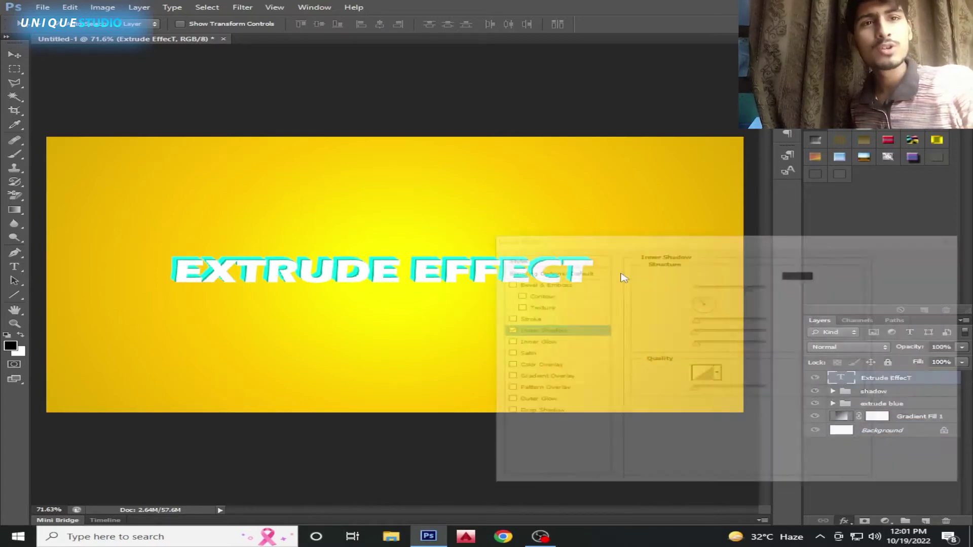
left_click_drag(579, 244, 658, 151)
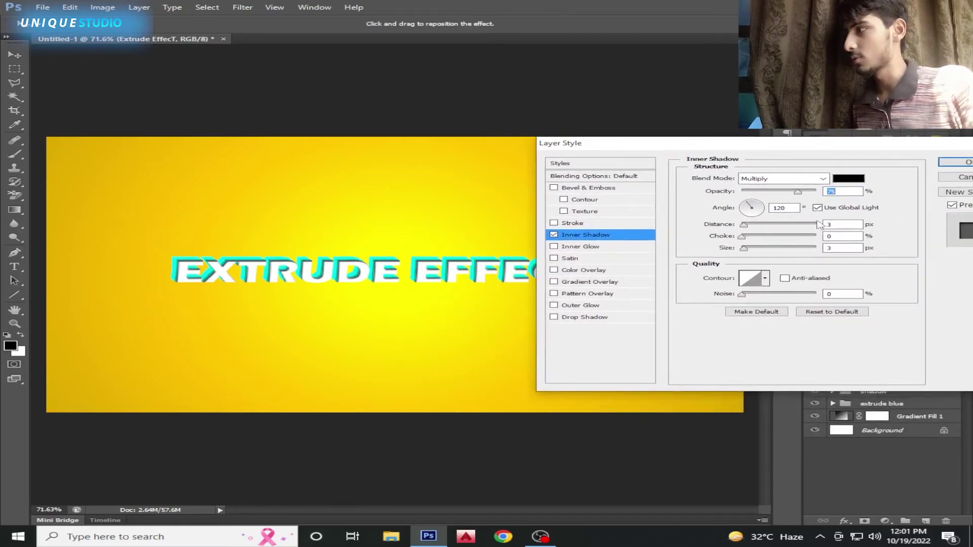
left_click(818, 231)
type("1")
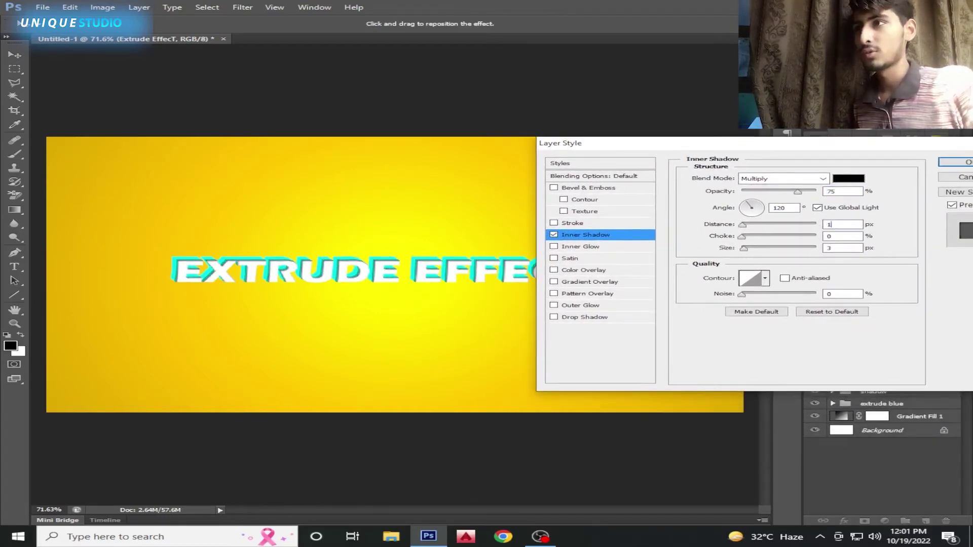
key("Tab")
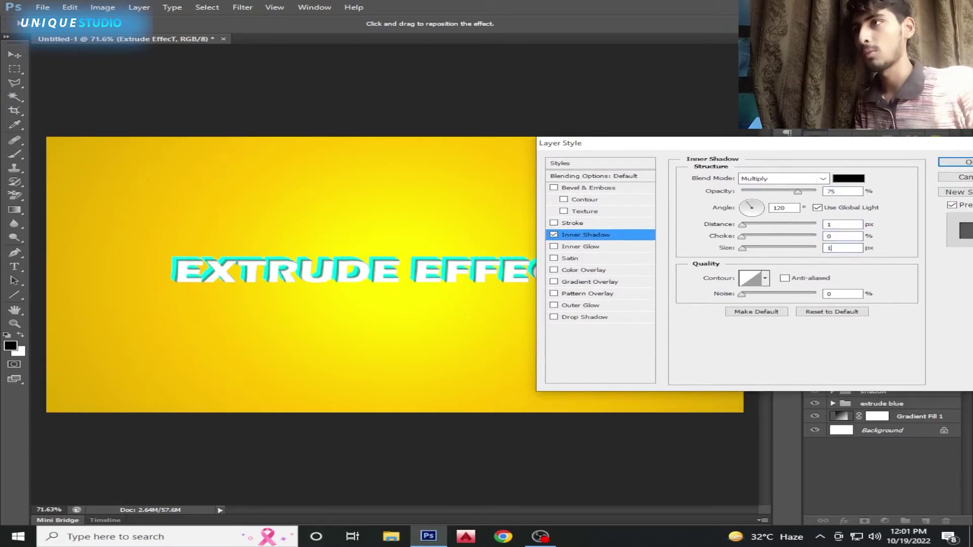
type("5")
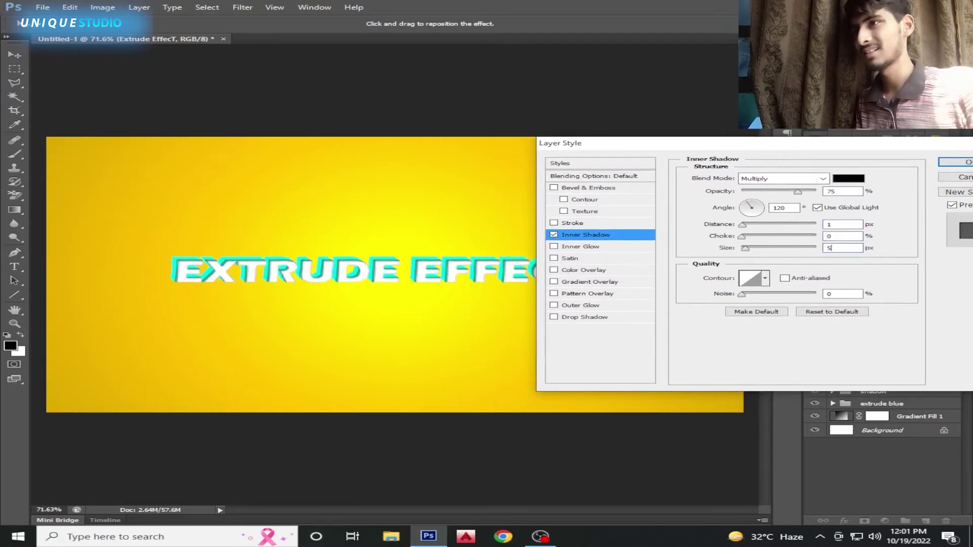
left_click_drag(608, 145, 578, 145)
Try Screen and Dissolve, then keep a black Multiply inner shadow at 4 px distance
left_click(744, 180)
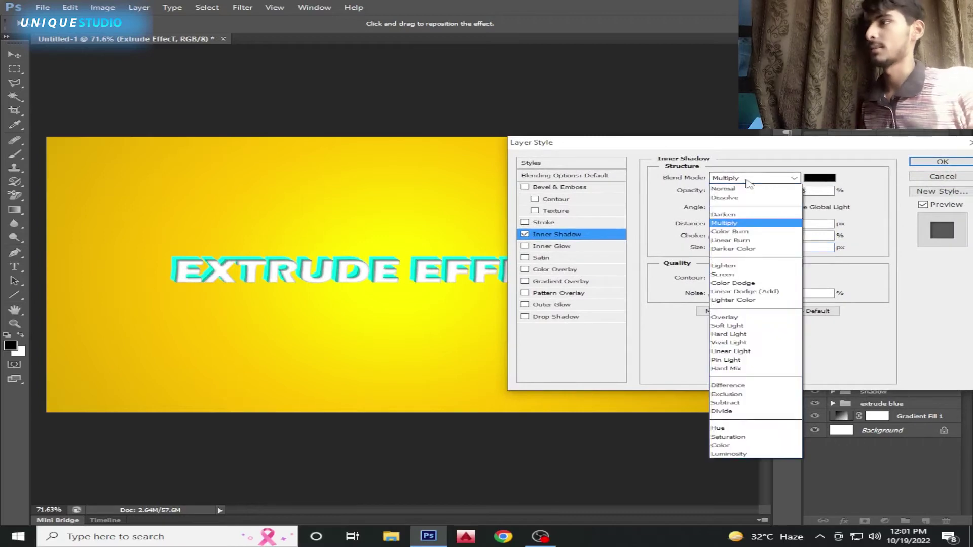
left_click(730, 274)
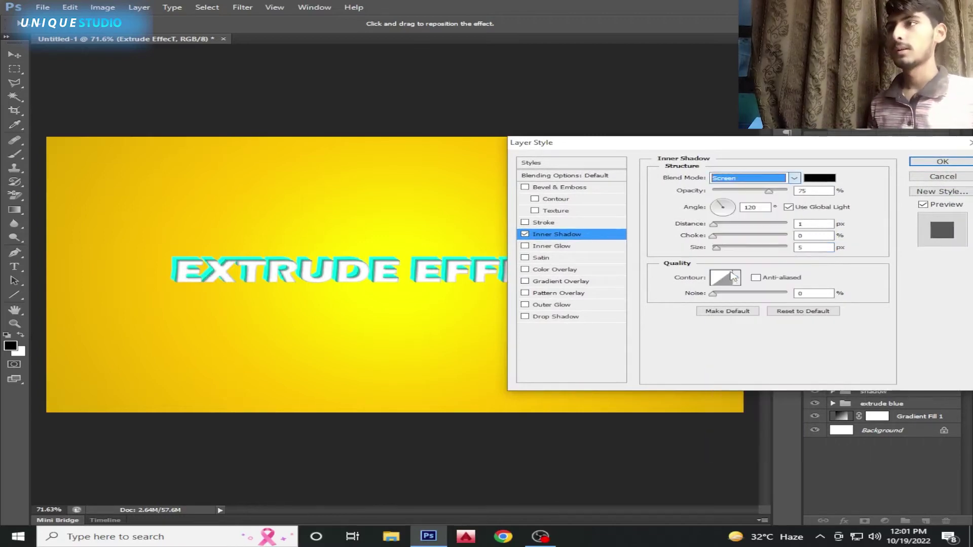
left_click(810, 181)
left_click_drag(473, 357, 355, 389)
left_click(733, 217)
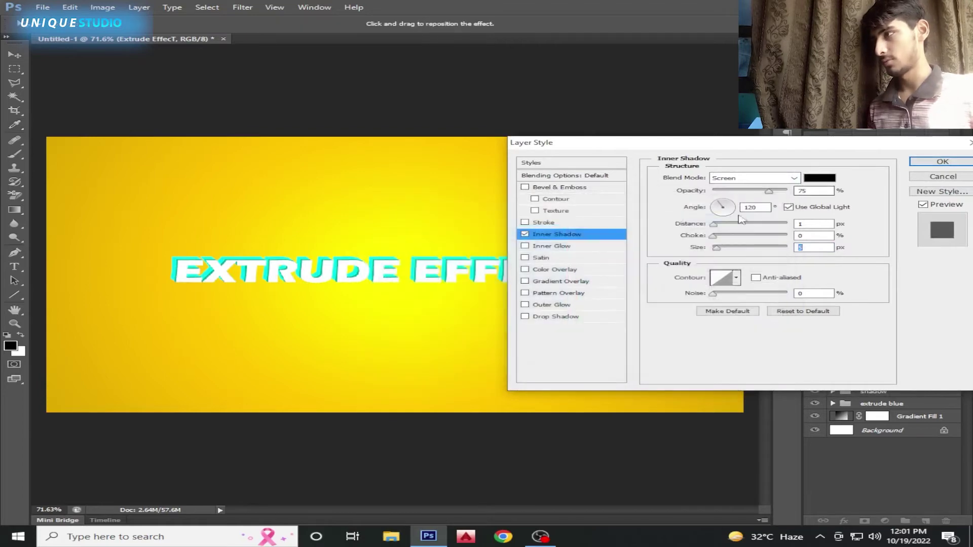
left_click_drag(714, 225, 726, 226)
left_click(750, 178)
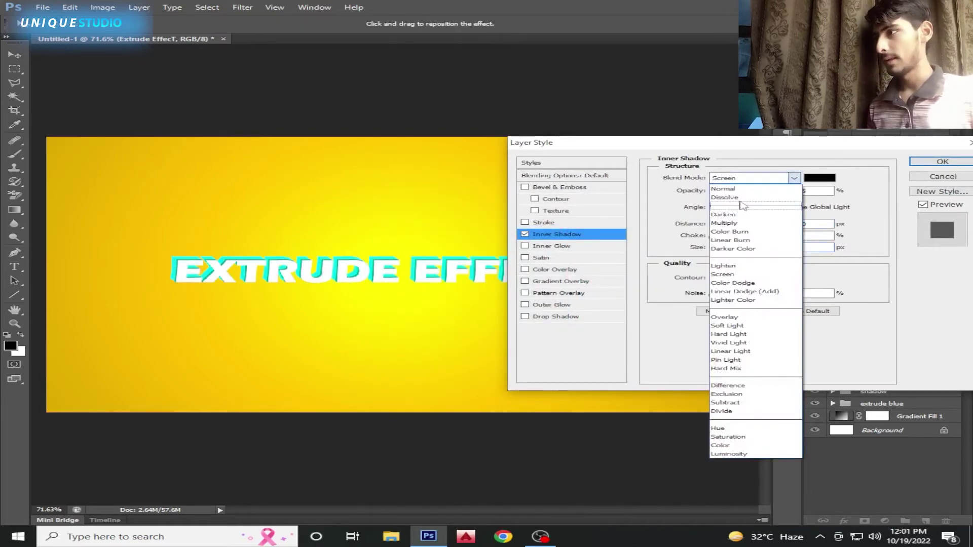
left_click(743, 200)
left_click(750, 177)
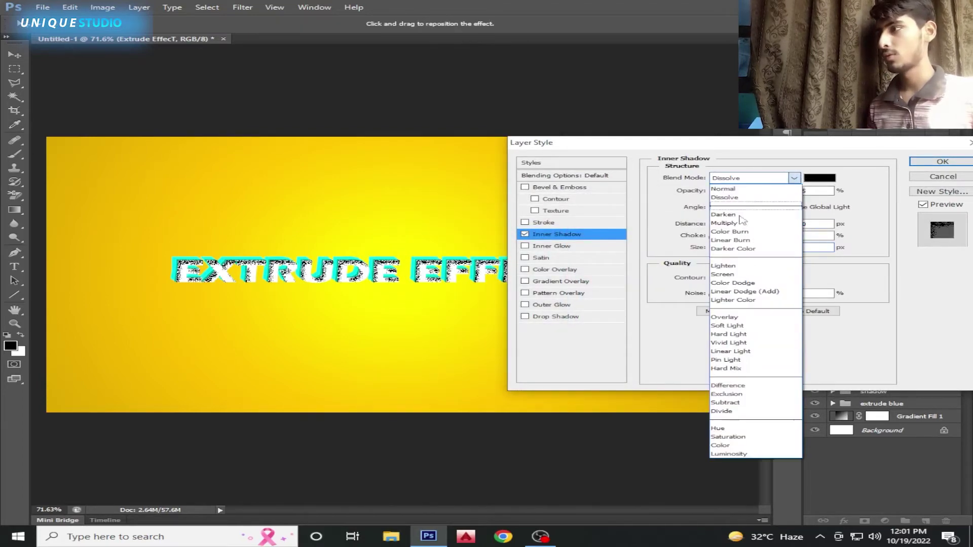
left_click(724, 211)
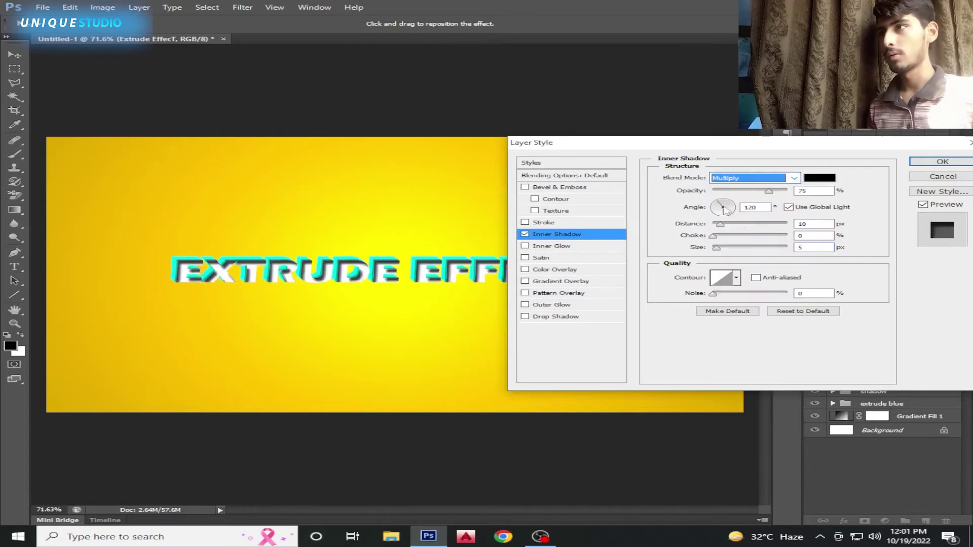
left_click_drag(721, 225, 713, 229)
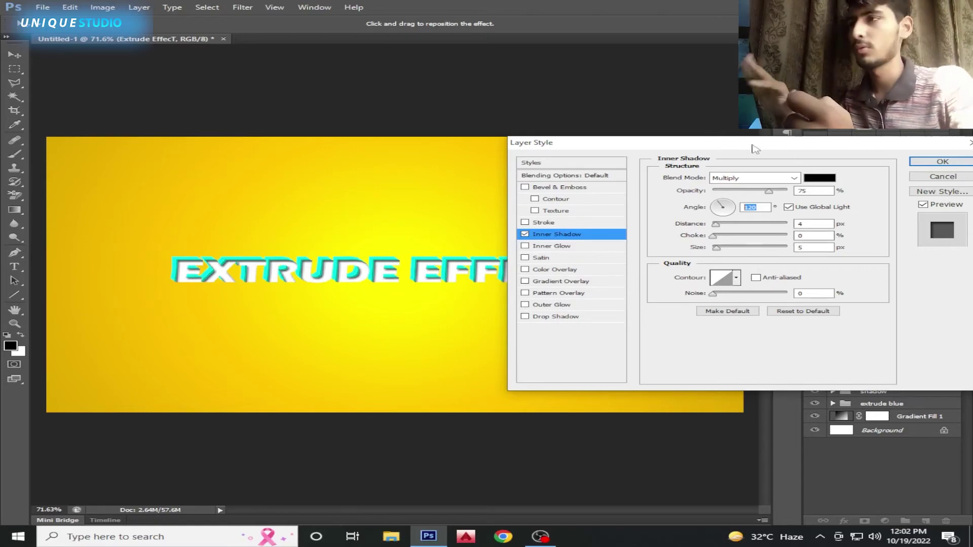
Apply the inner shadow and select the text with both extrusion groups
left_click_drag(796, 154, 549, 129)
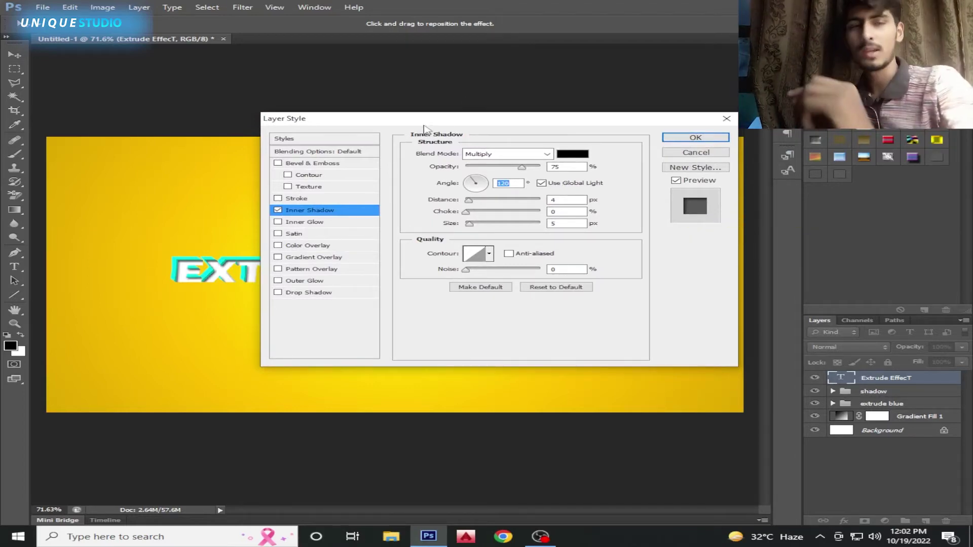
left_click_drag(434, 123, 641, 123)
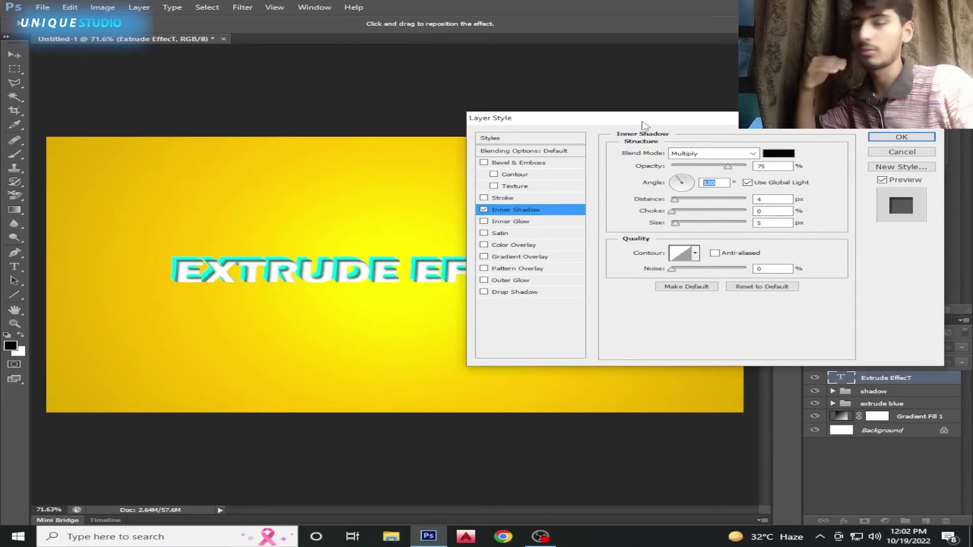
left_click(901, 138)
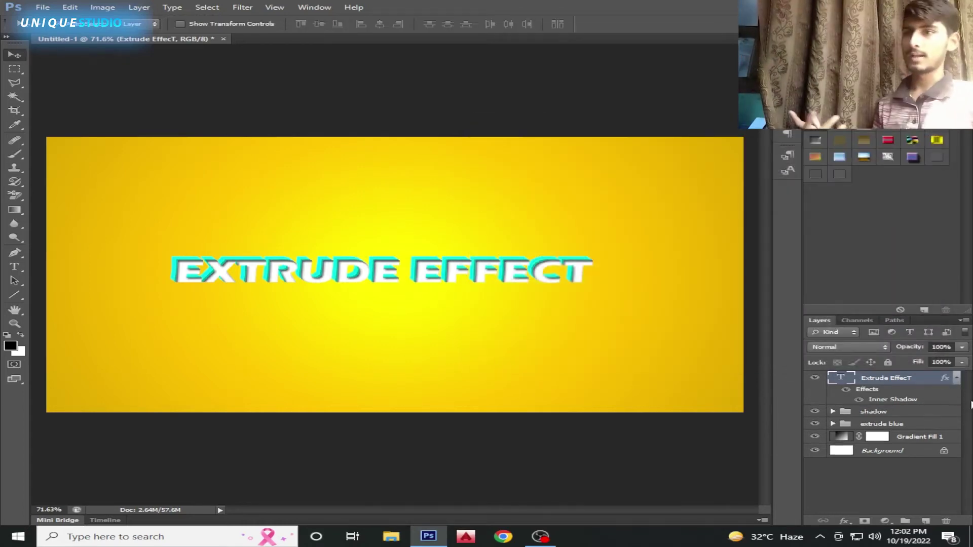
left_click(956, 379)
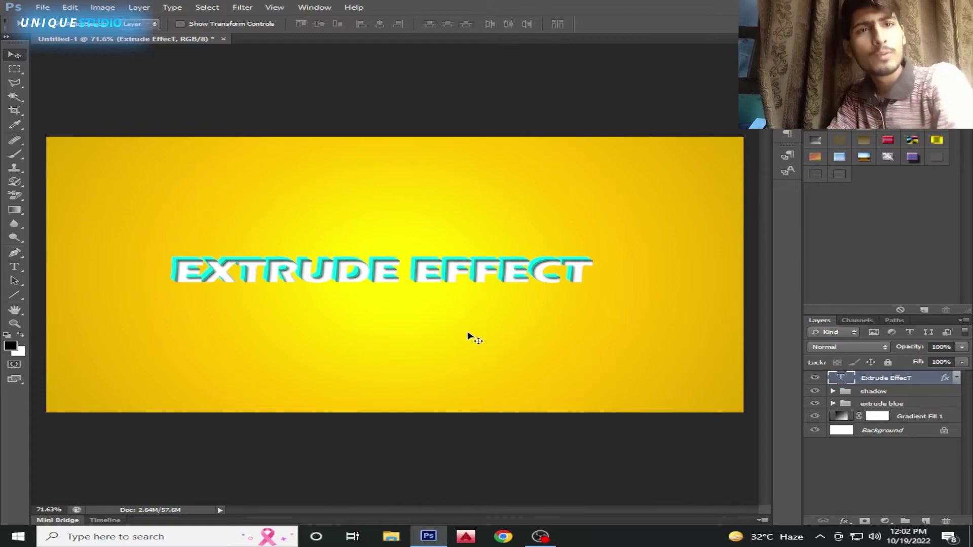
left_click(888, 404, "shift")
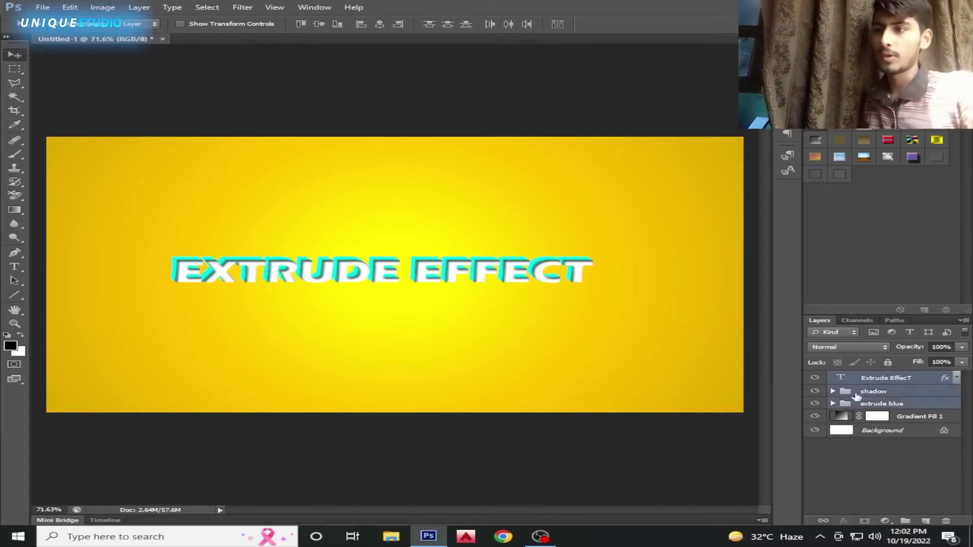
key("ctrl+g")
double_click(874, 378)
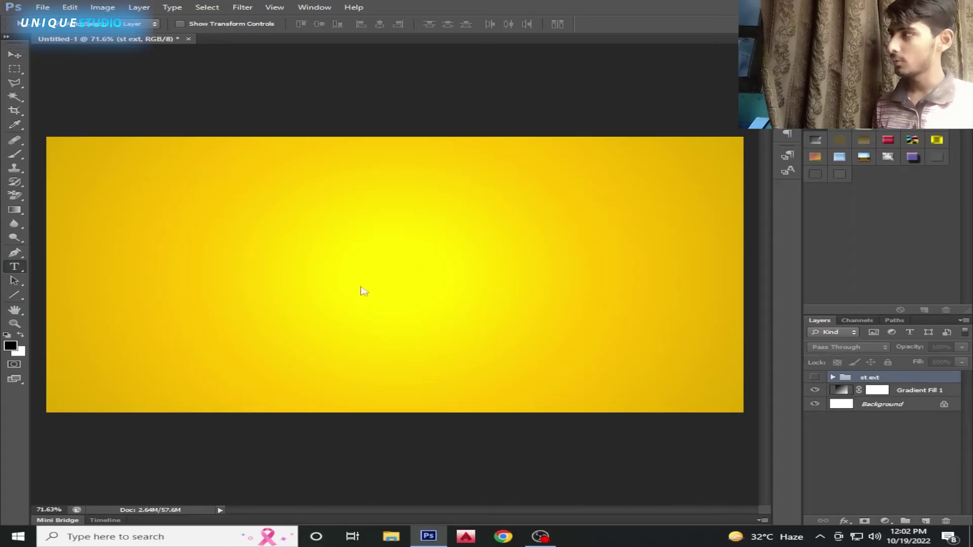
key("t")
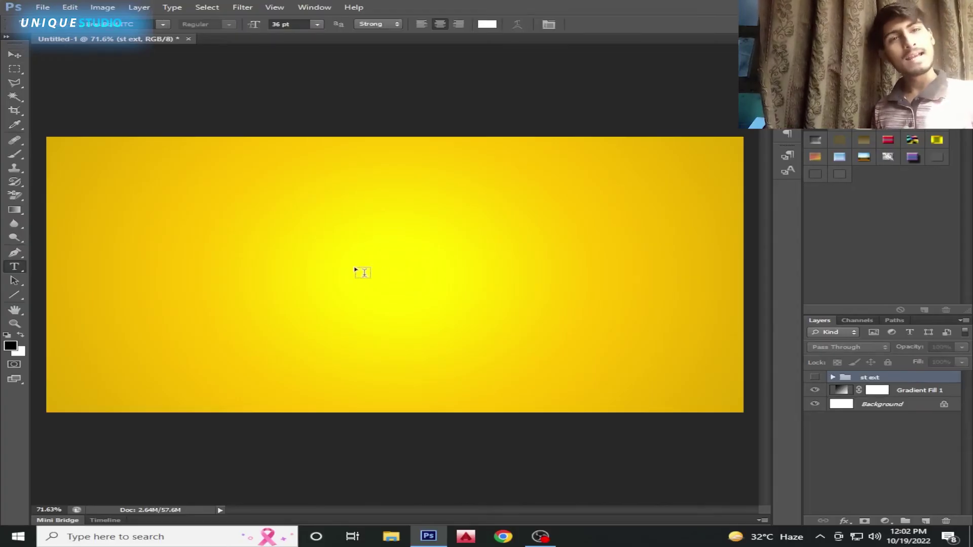
left_click(310, 256)
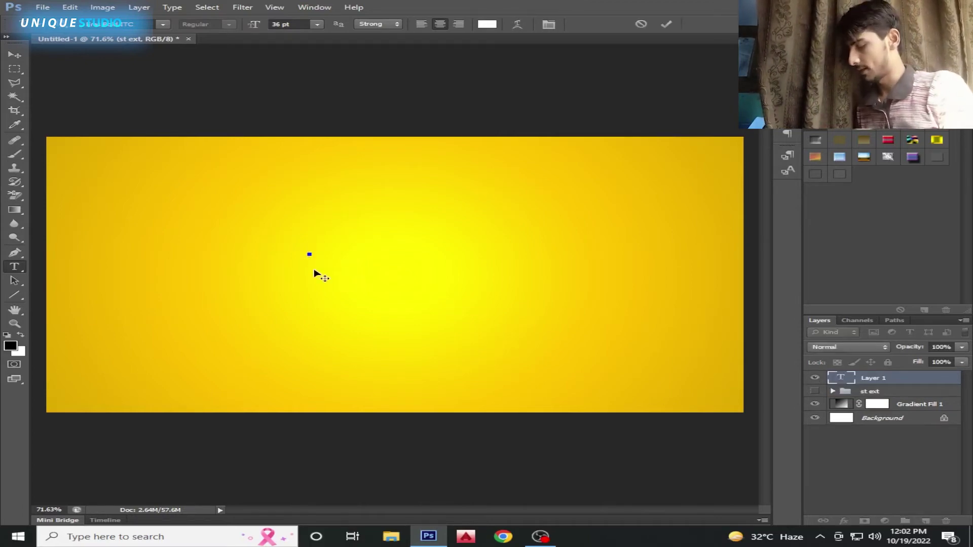
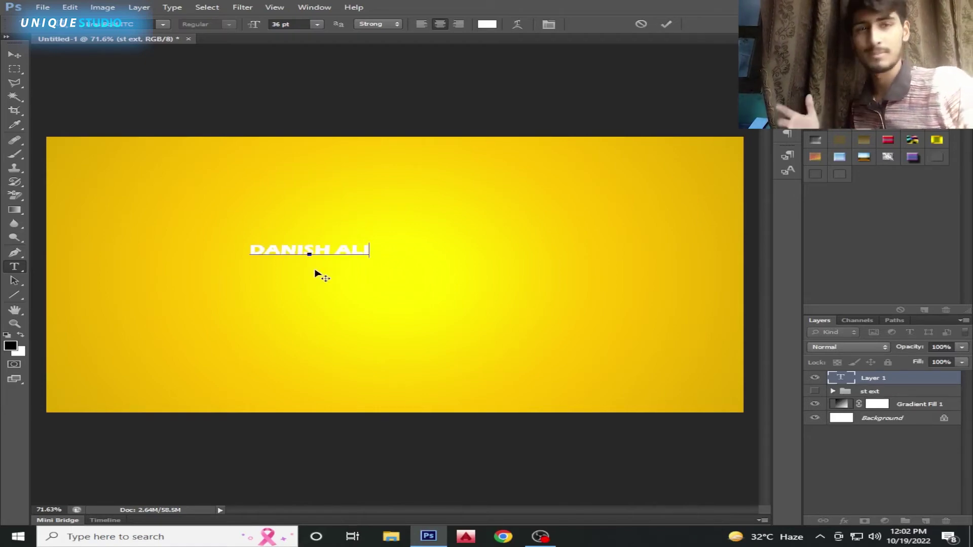
left_click(666, 28)
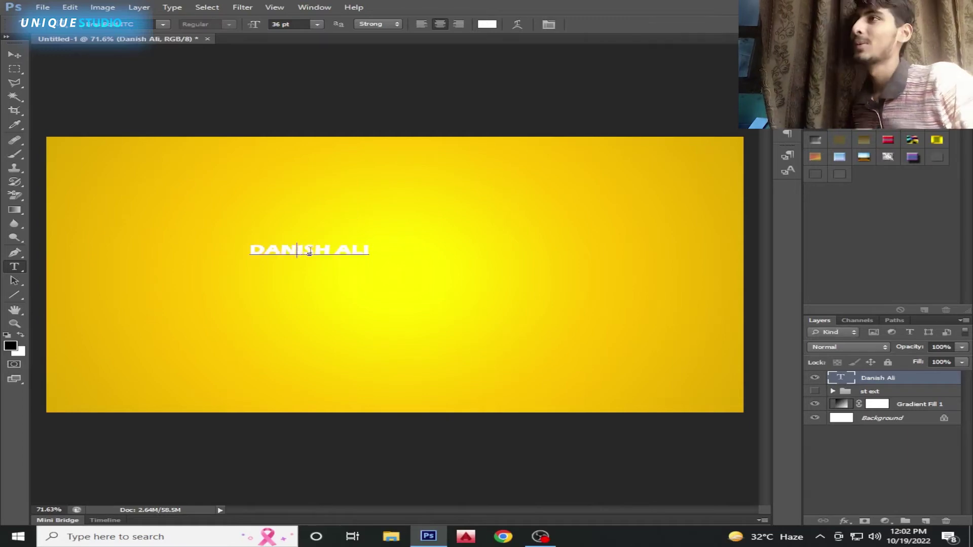
triple_click(310, 251)
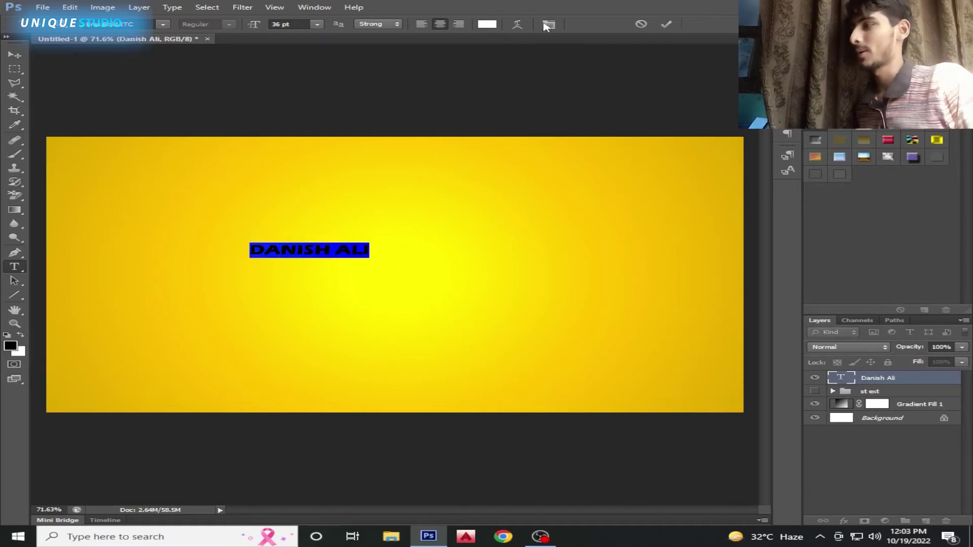
left_click(517, 25)
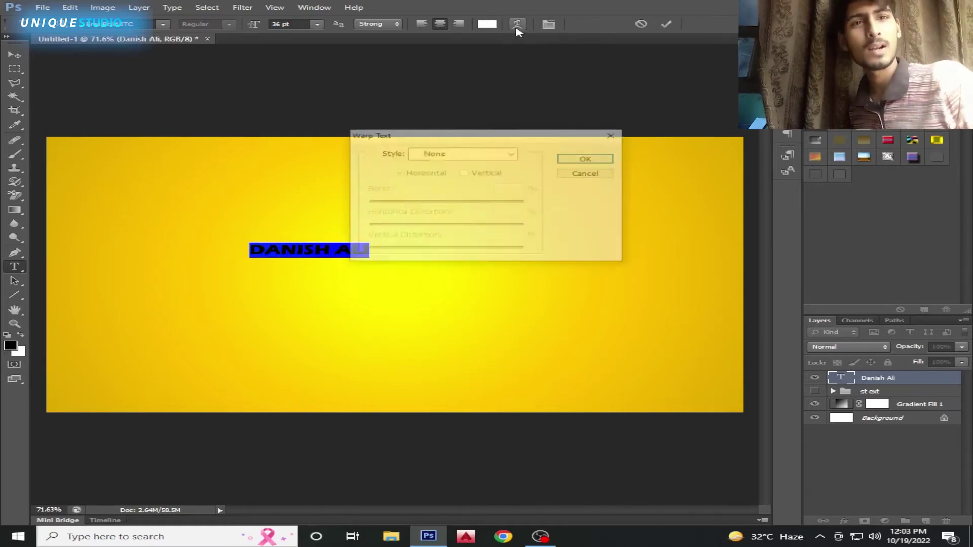
left_click_drag(413, 134, 515, 139)
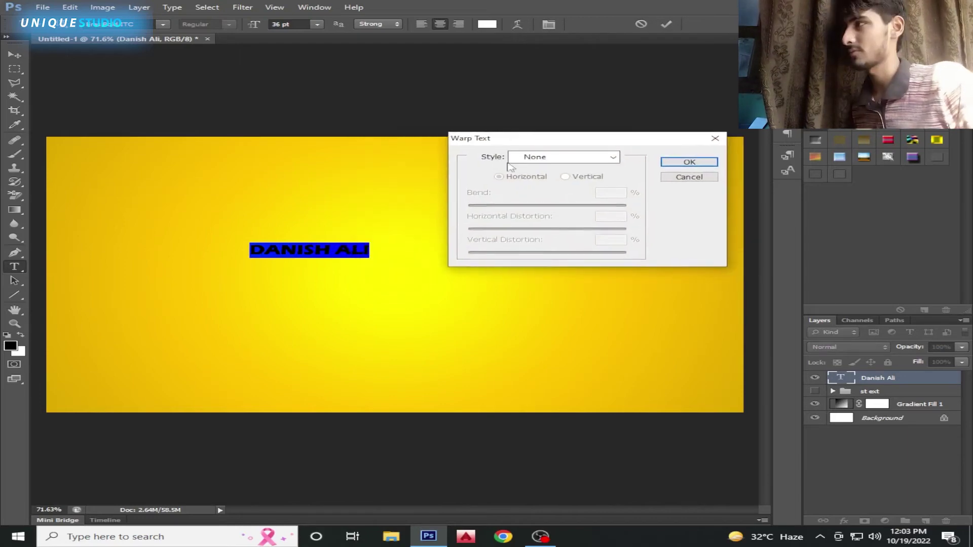
left_click(606, 157)
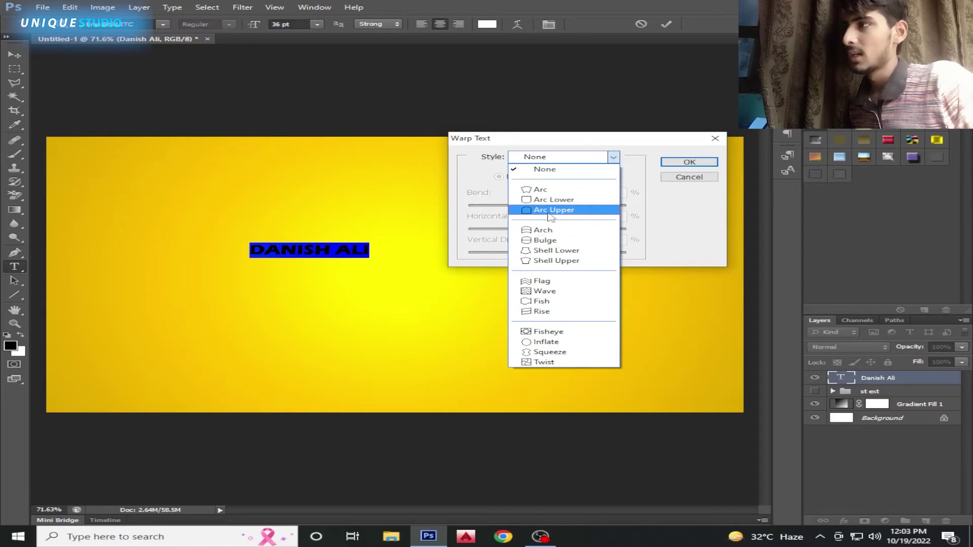
left_click(544, 230)
left_click_drag(587, 206, 557, 209)
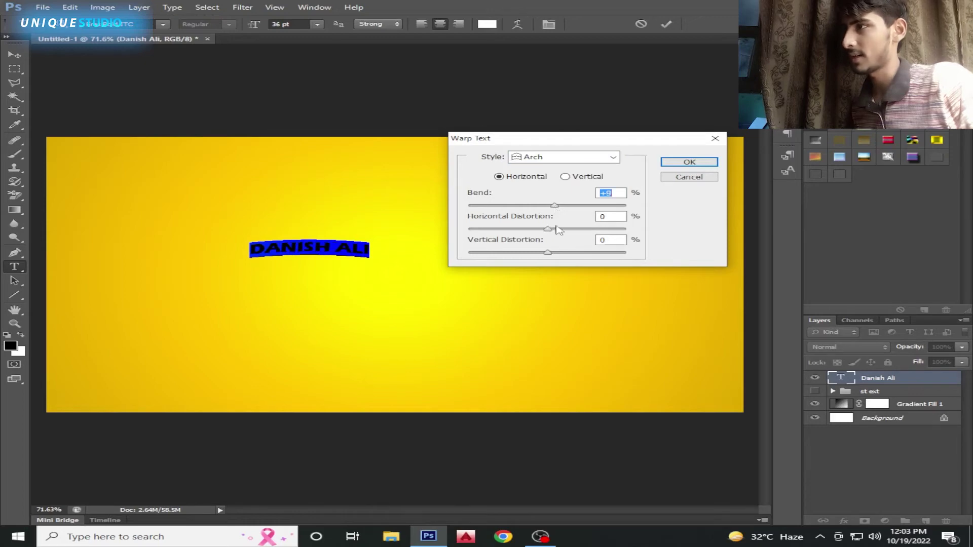
key("Return")
left_click(316, 24)
left_click(314, 204)
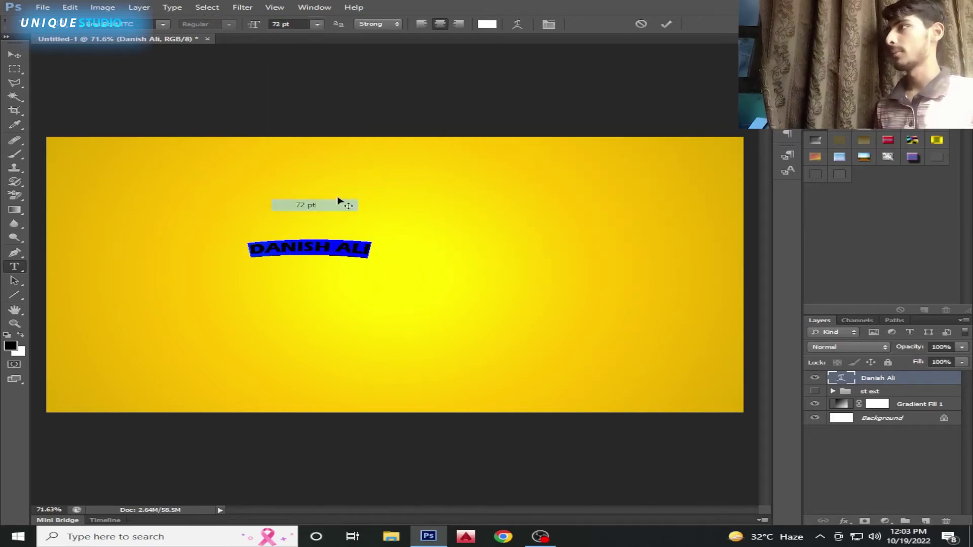
left_click(666, 23)
key("ctrl+t")
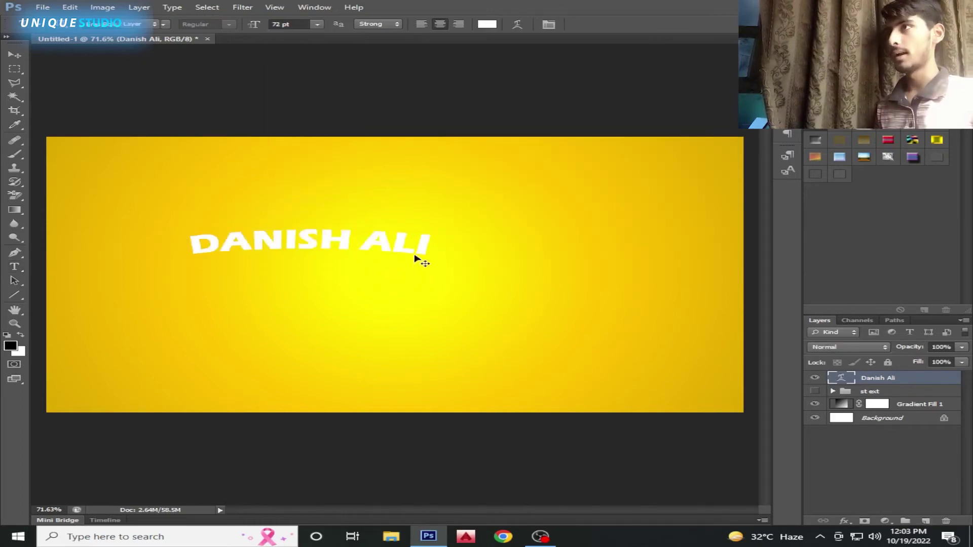
left_click_drag(417, 258, 469, 288)
left_click_drag(508, 258, 640, 235)
left_click_drag(588, 259, 554, 281)
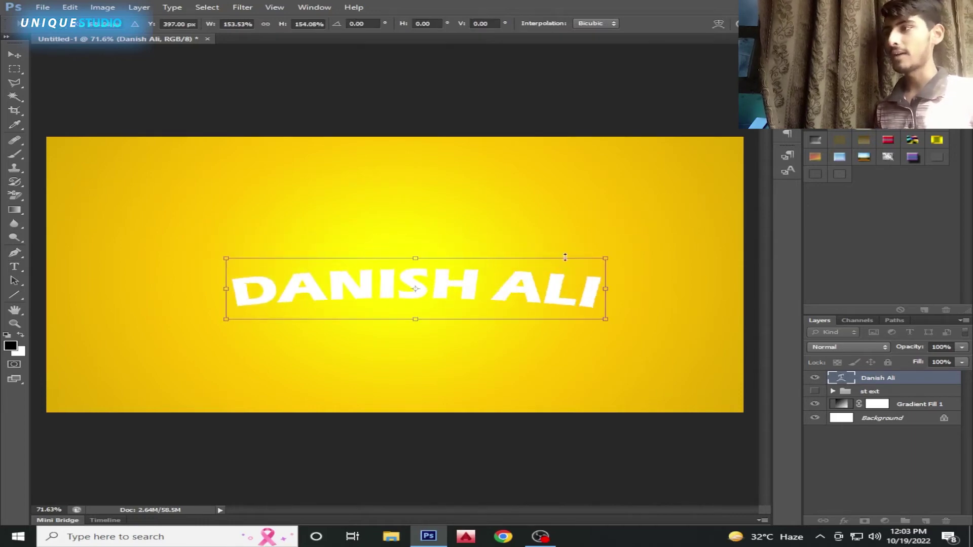
left_click_drag(610, 257, 640, 244)
left_click_drag(515, 288, 478, 295)
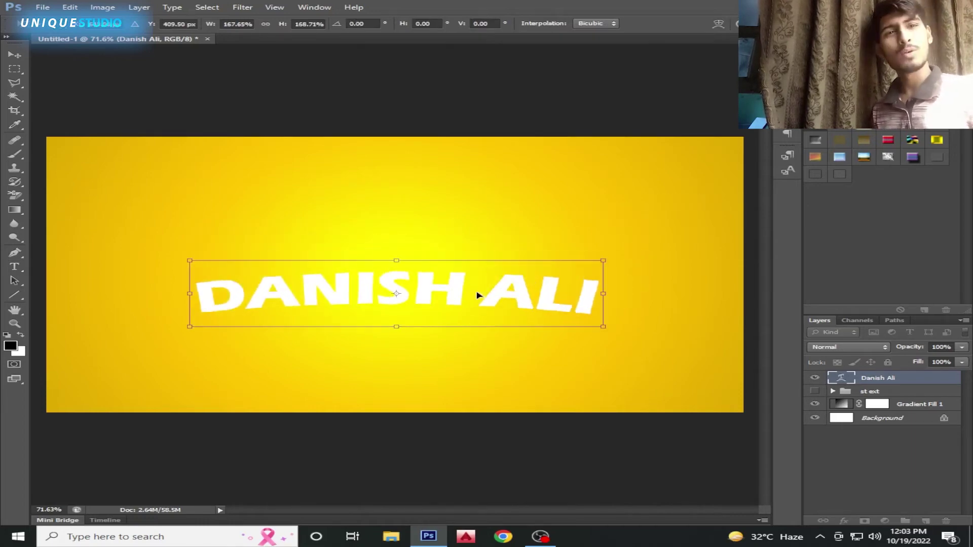
left_click_drag(477, 295, 426, 277)
key("Return")
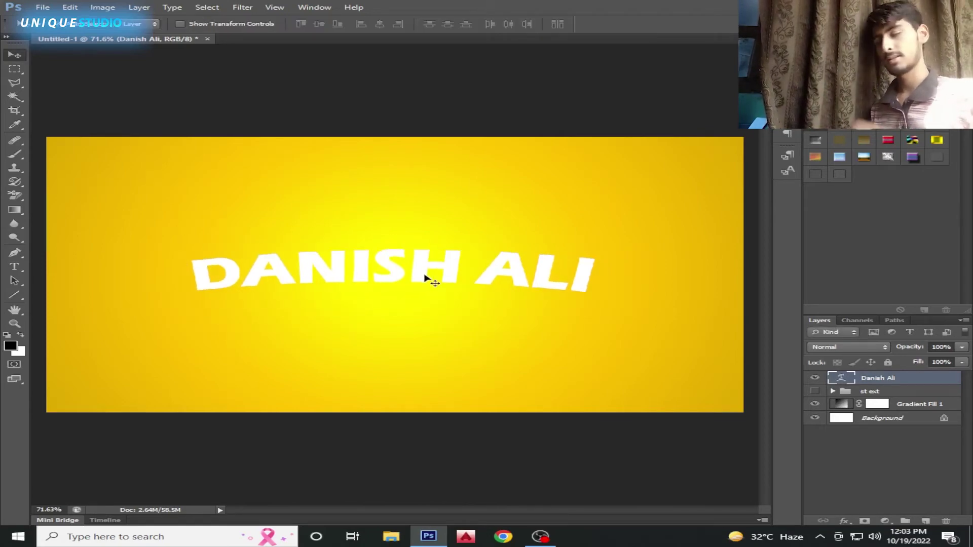
key("t")
left_click(390, 278)
key("ctrl+a")
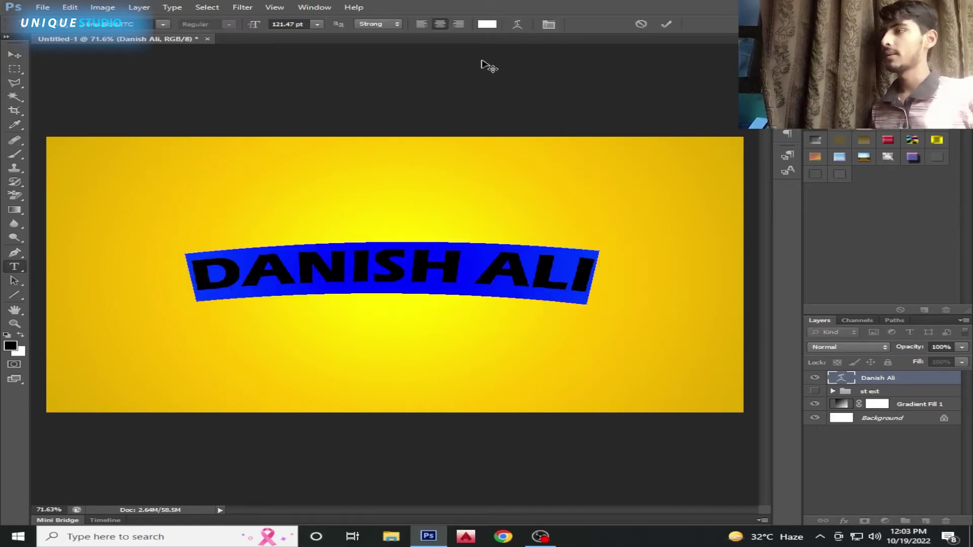
left_click(487, 23)
left_click(586, 348)
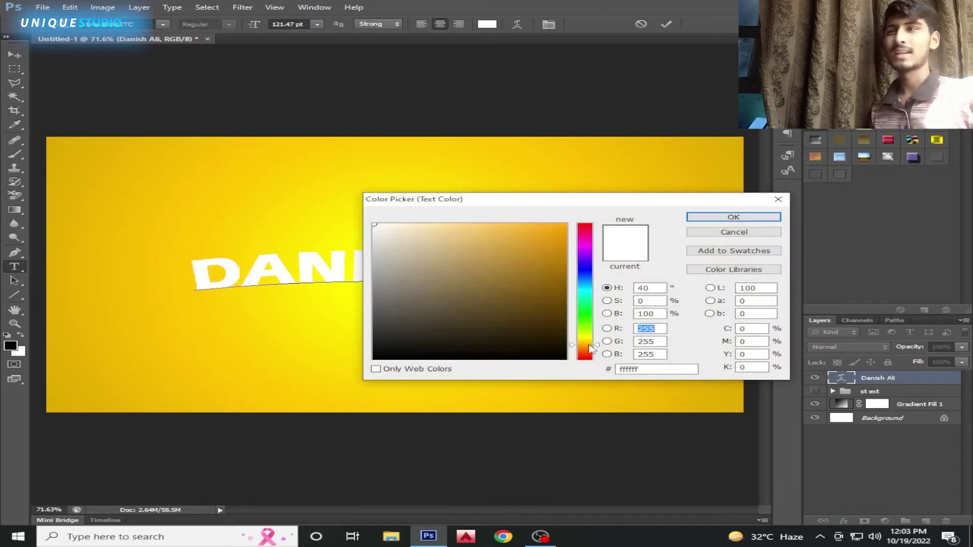
left_click(566, 224)
left_click(588, 350)
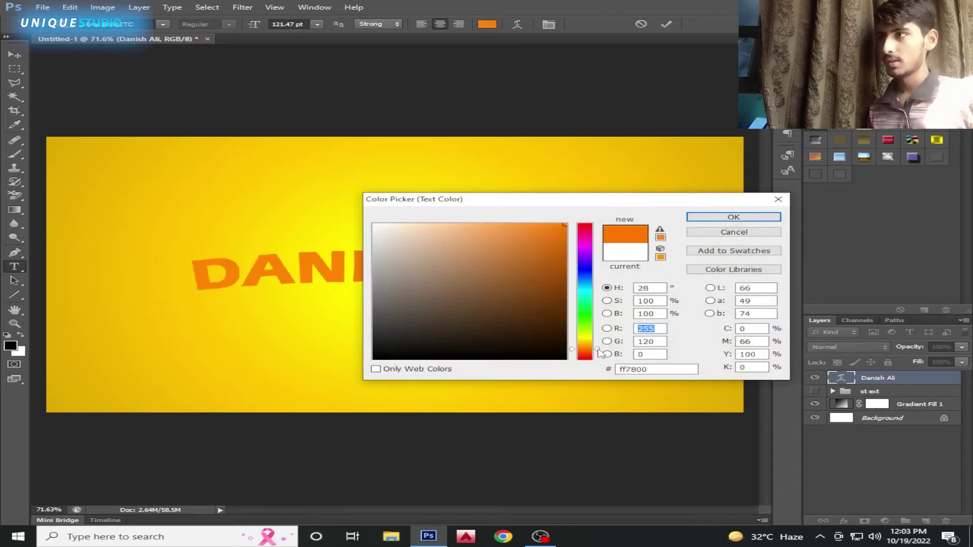
left_click(739, 218)
key("ctrl+Return")
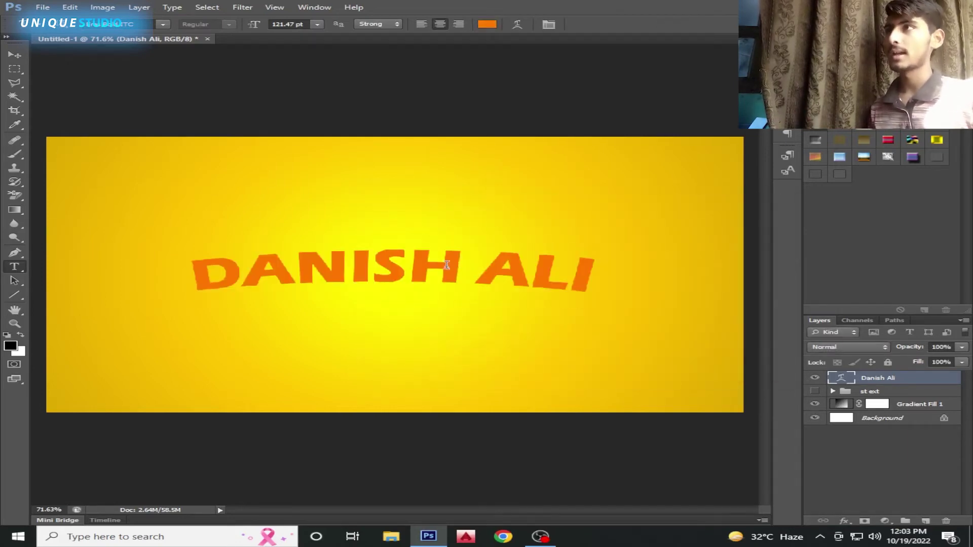
key("v")
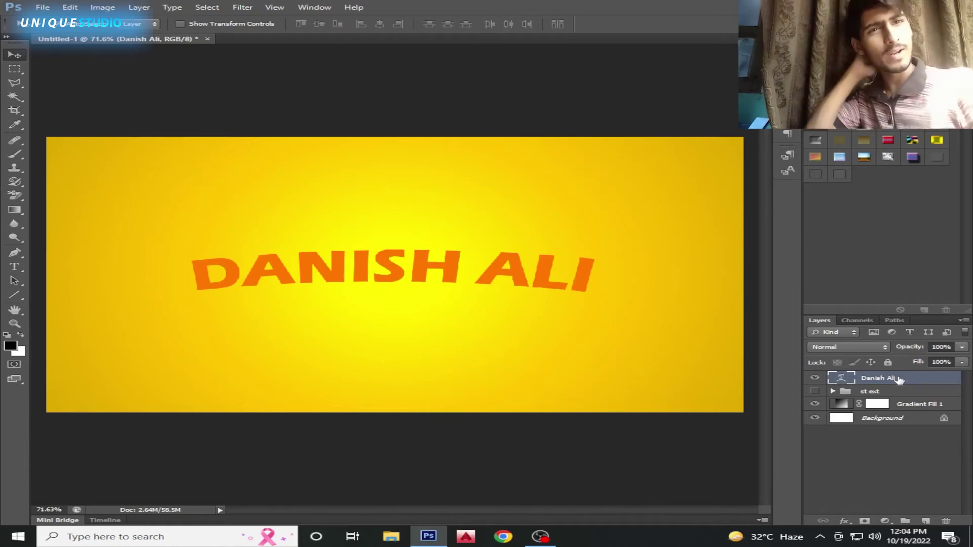
key("ctrl+j")
left_click_drag(893, 382, 895, 405)
left_click(844, 521)
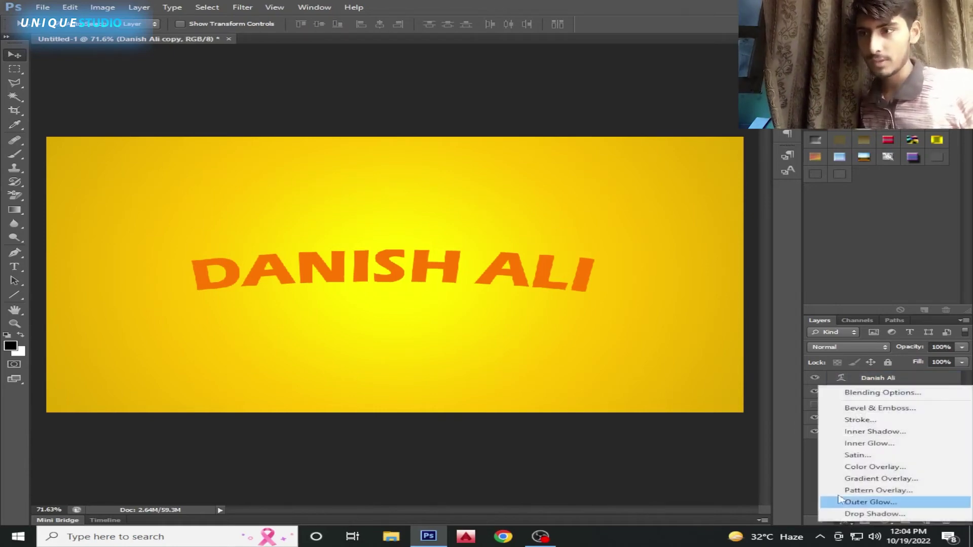
left_click(861, 466)
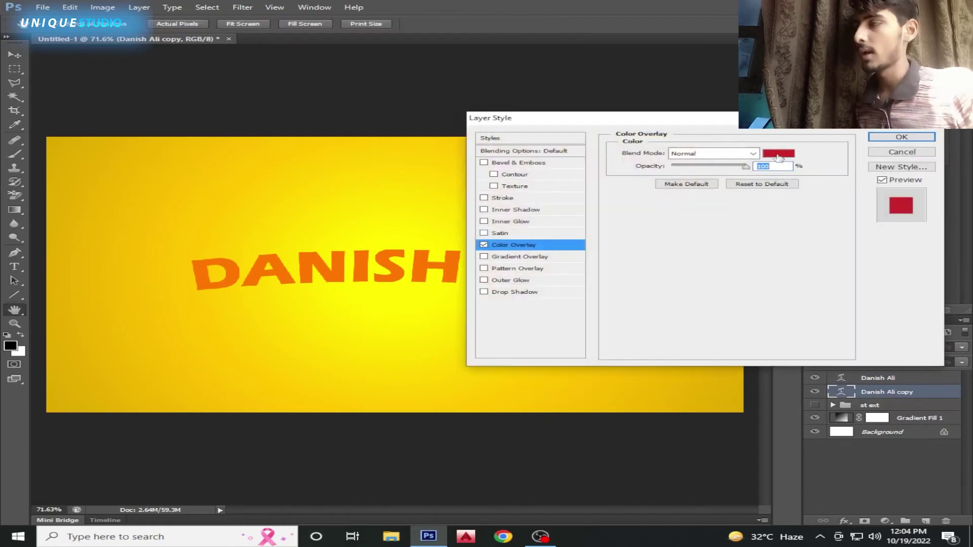
left_click(778, 154)
left_click(585, 259)
left_click(737, 217)
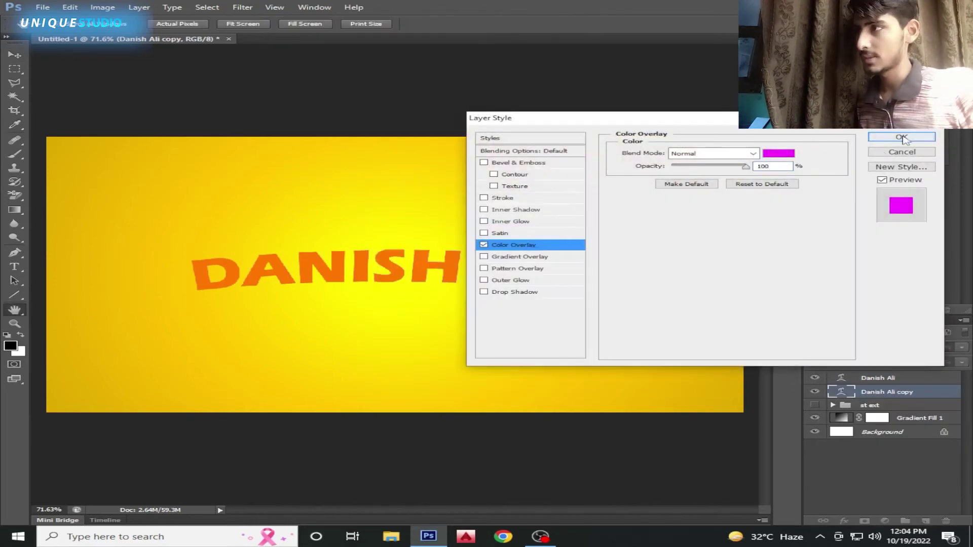
left_click(902, 138)
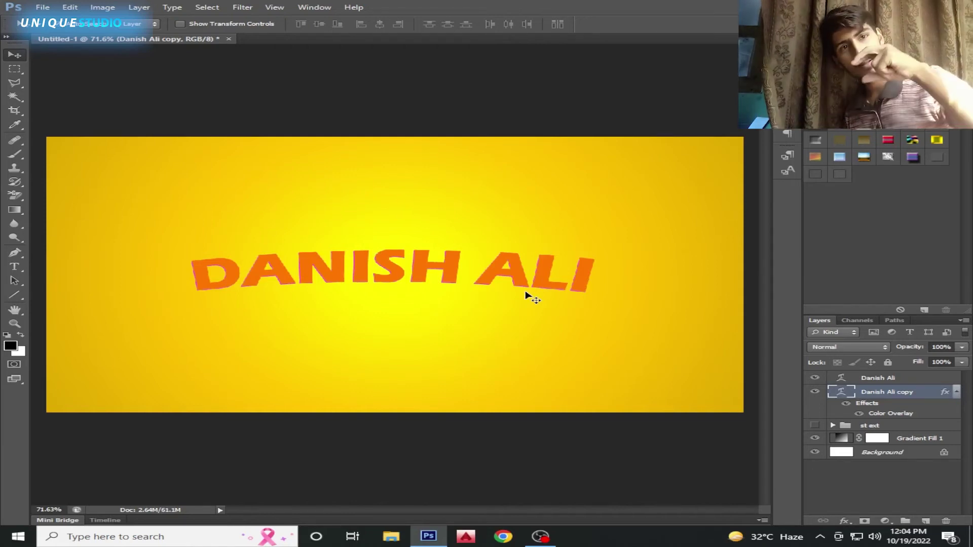
Stack offset magenta duplicates up to copy 15 to build the extrusion
left_click(956, 392)
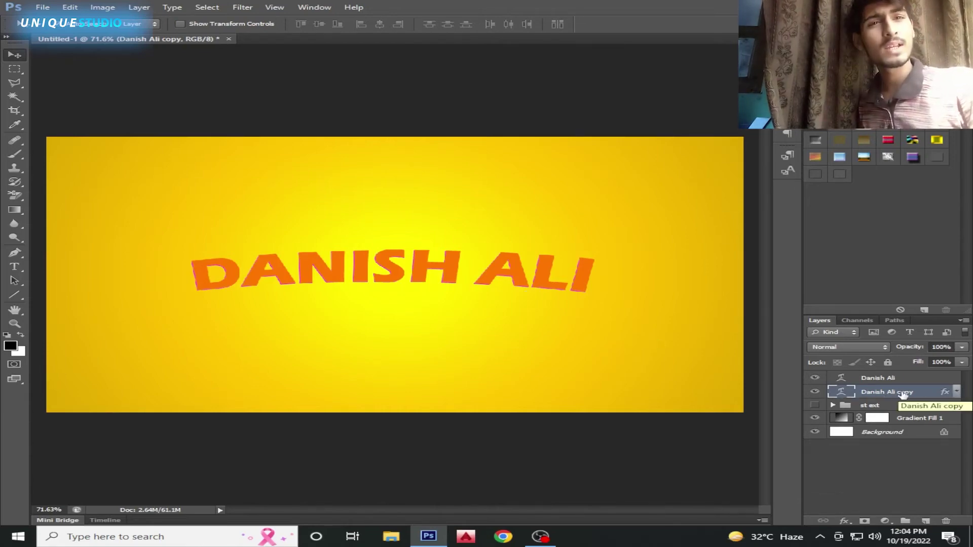
key("ctrl+j")
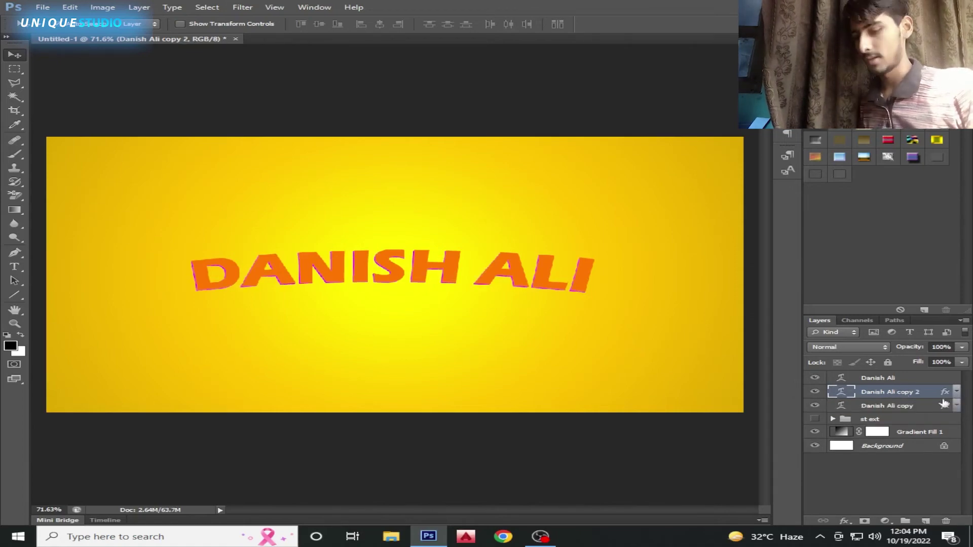
key("ctrl+j")
key("ctrl+j")
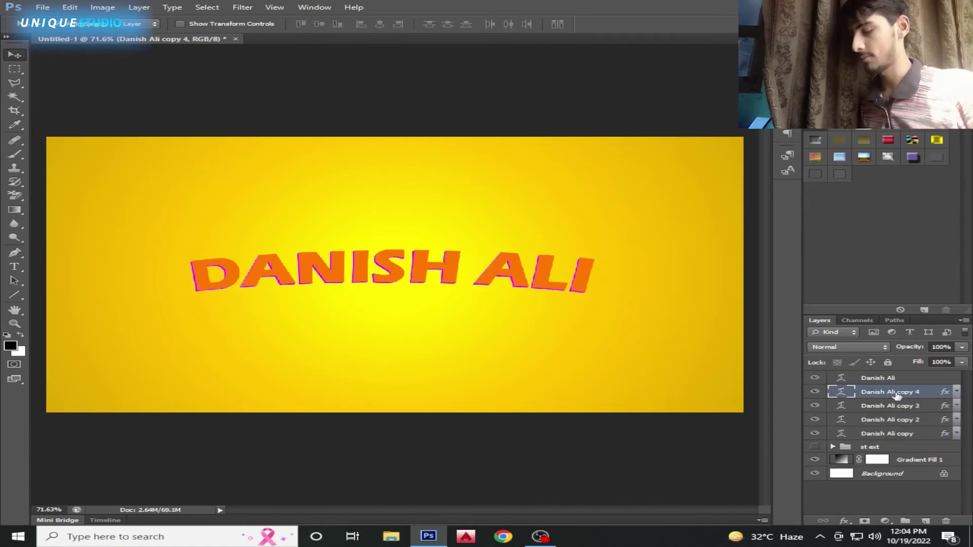
key("ctrl+j")
key("ctrl+j")
key("ctrl+j")
key("ctrl+j")
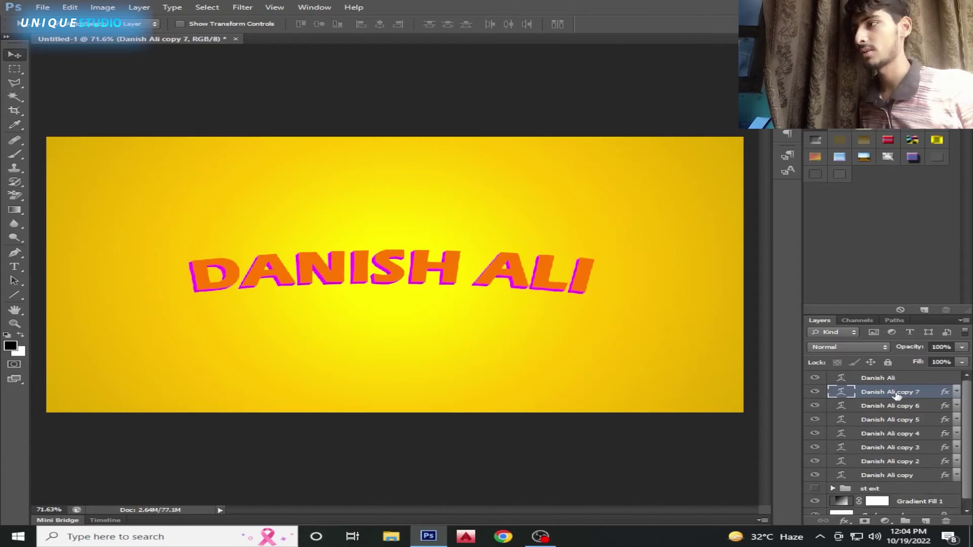
key("ctrl+j")
key("ctrl+j")
key("ctrl+j")
key("ctrl+j")
key("ctrl+j")
key("ctrl+j")
key("j")
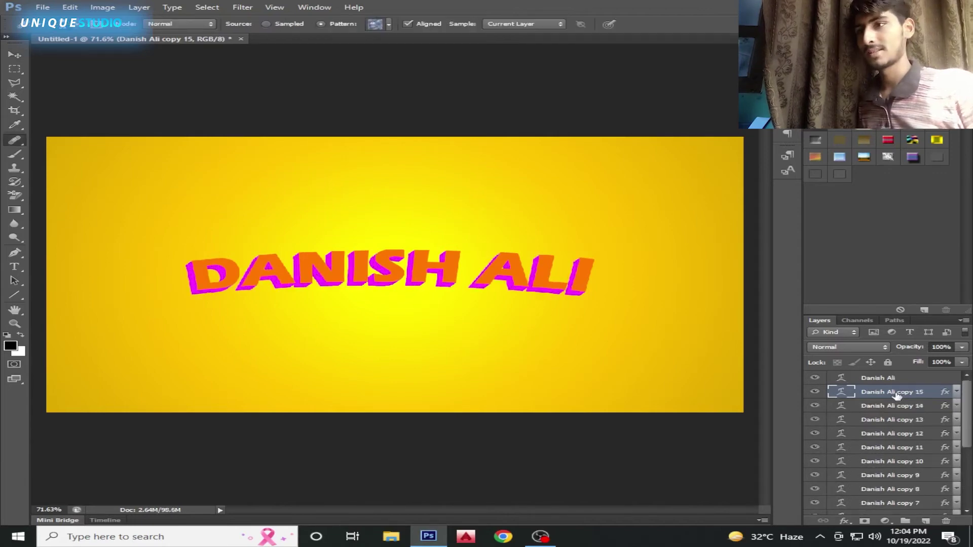
scroll(569, 282, "up", 5)
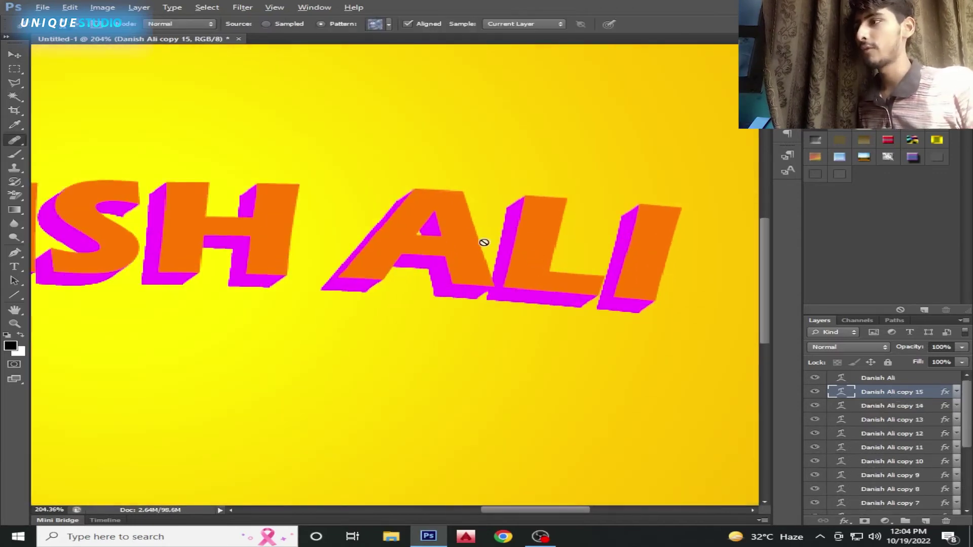
scroll(483, 243, "down", 1)
key("v")
scroll(467, 259, "down", 3)
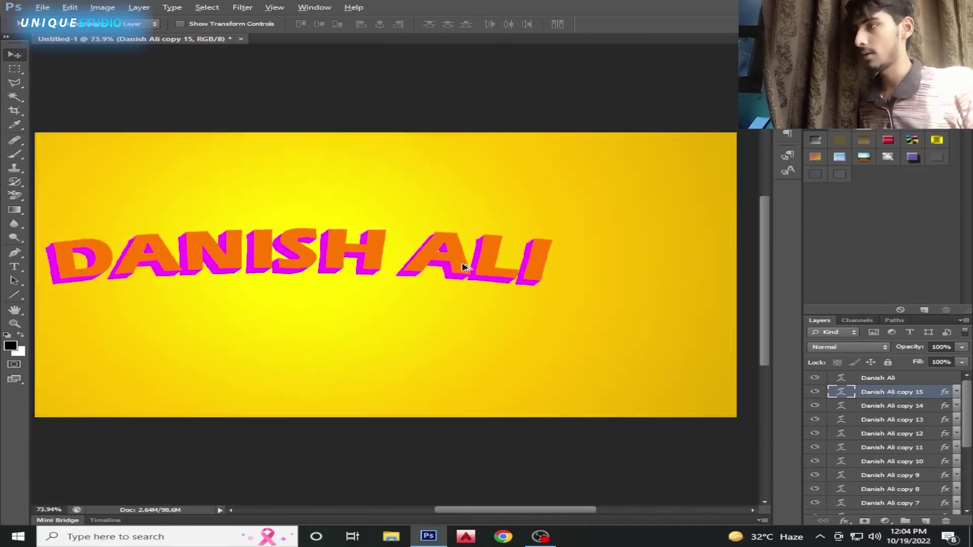
scroll(466, 266, "down", 1)
key("j")
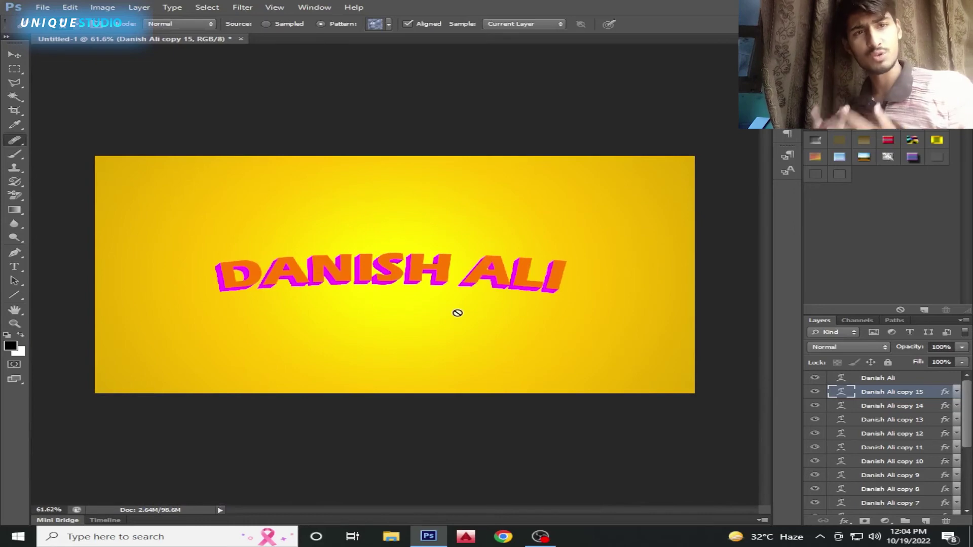
scroll(971, 446, "down", 3)
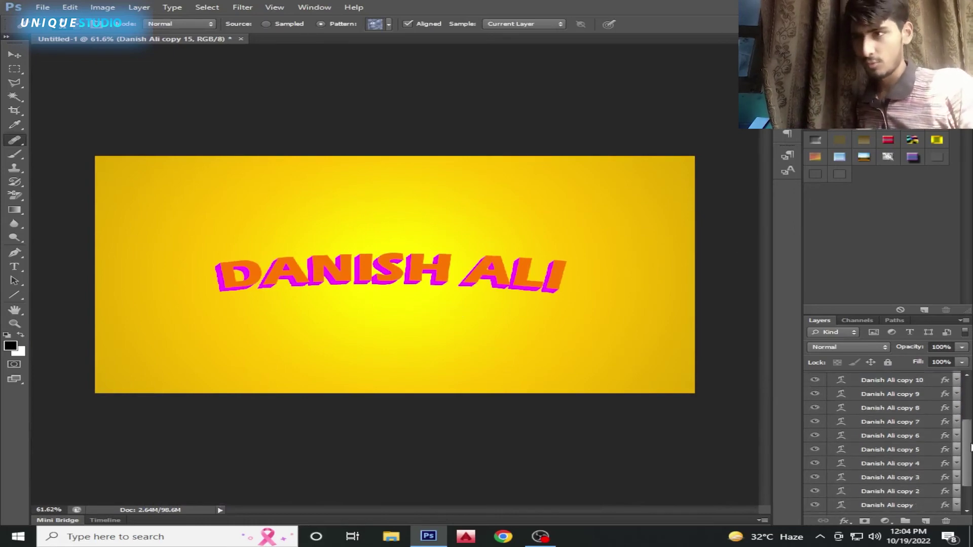
scroll(971, 446, "down", 1)
Group all the magenta copies and enter 'extrude effect' as the group name
left_click(895, 477, "shift")
key("ctrl+g")
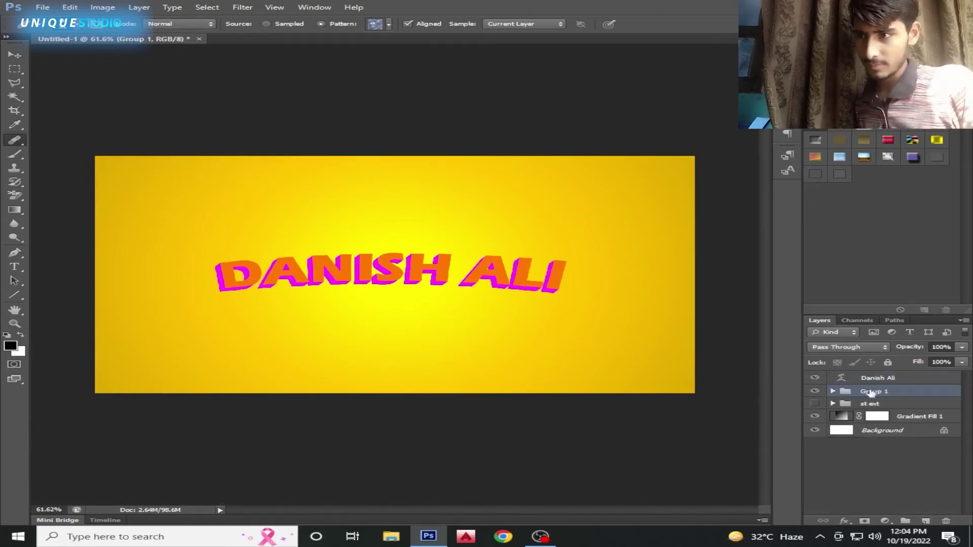
double_click(871, 392)
type("e")
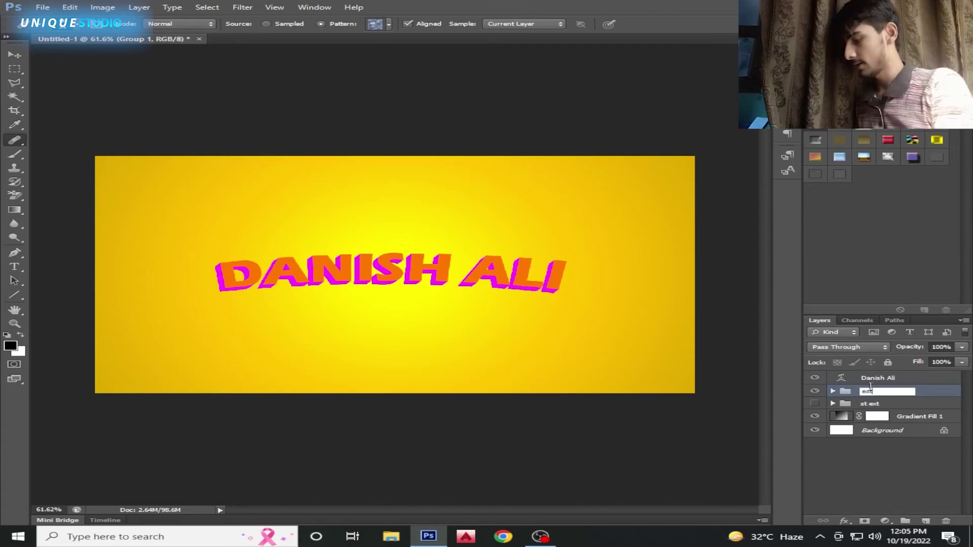
type("xtrude effect")
Confirm 'extrude effect' as the name of the magenta copy group
key("Return")
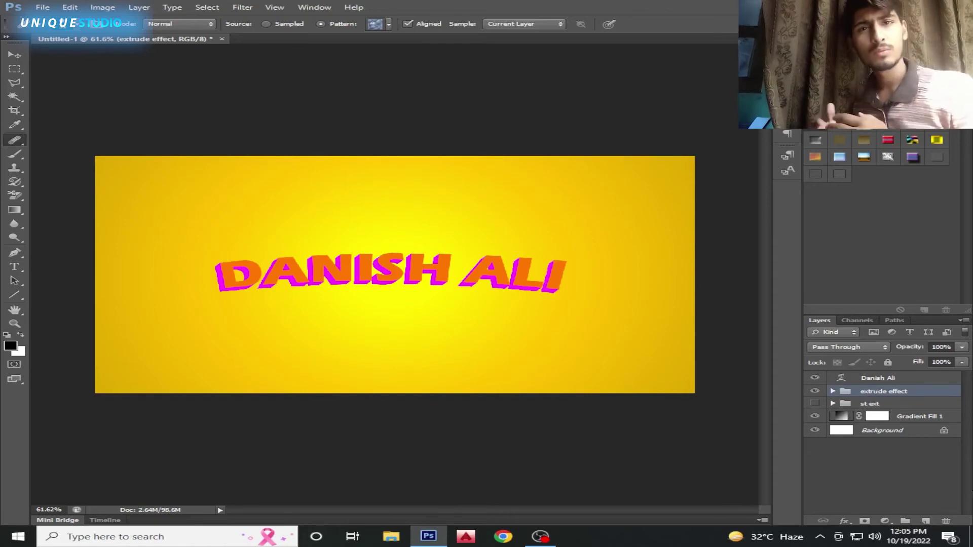
Duplicate copy 15 so the new copy sits above the extrude effect group
left_click(892, 379)
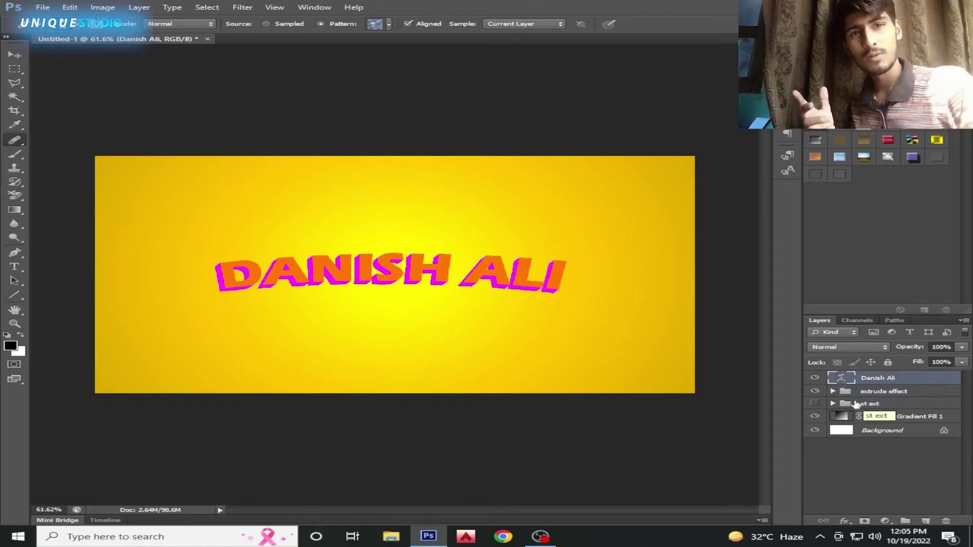
left_click(833, 391)
left_click_drag(902, 409, 904, 384)
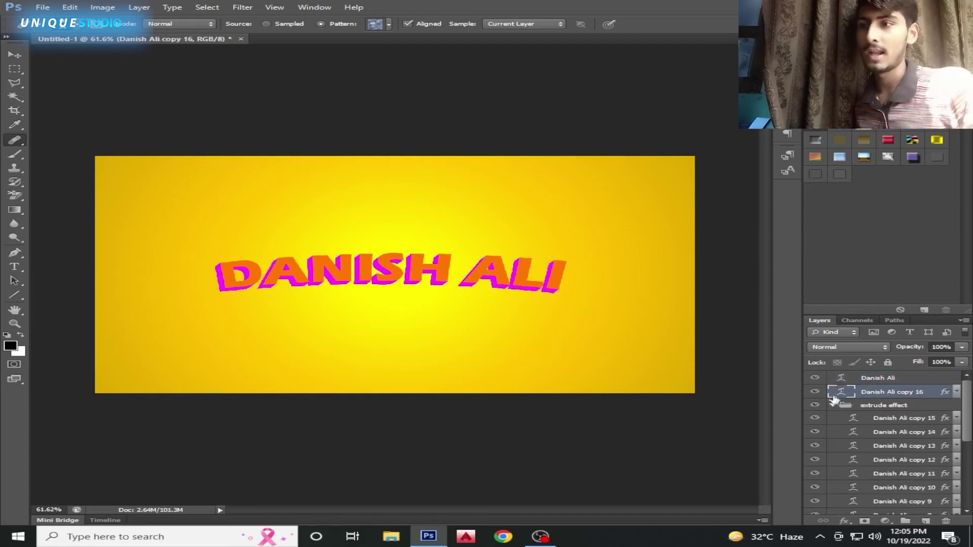
left_click(833, 405)
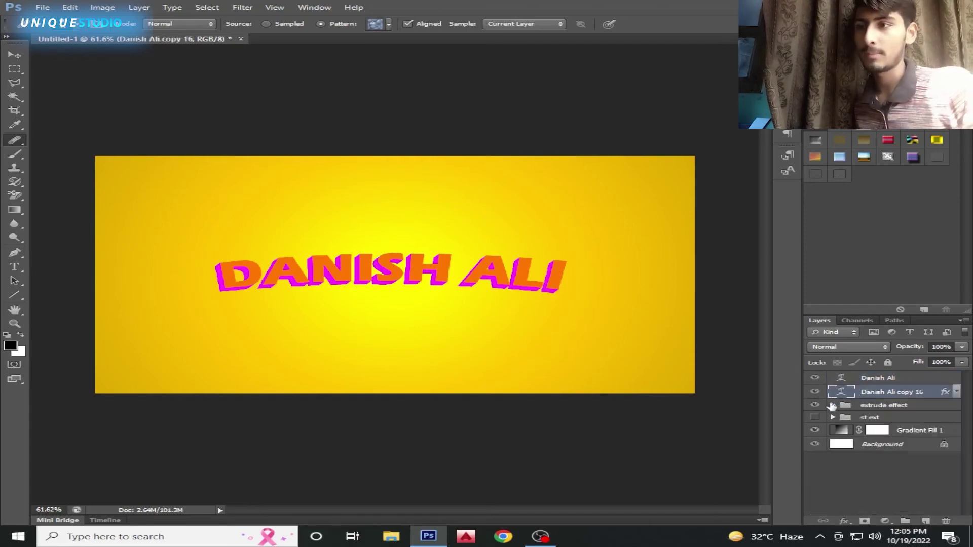
Change the new copy's Color Overlay to blue (#0036ff)
left_click(957, 392)
double_click(898, 415)
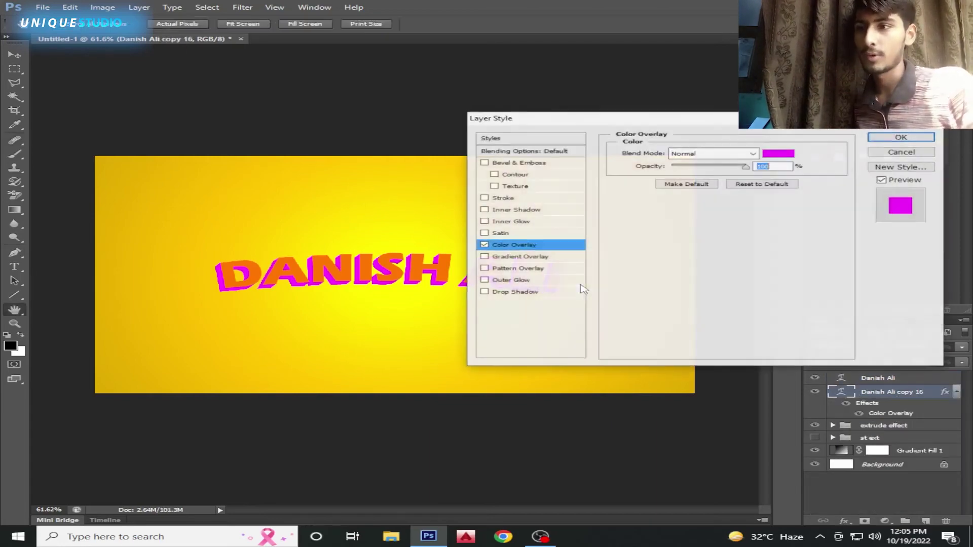
left_click(779, 154)
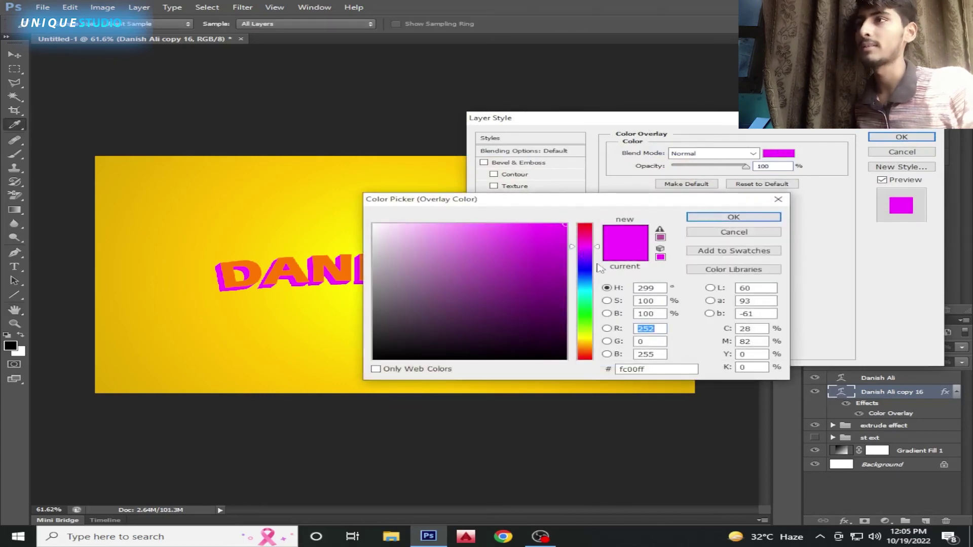
mouse_move(599, 261)
left_mouse_down()
mouse_move(599, 288)
mouse_move(599, 274)
left_mouse_up()
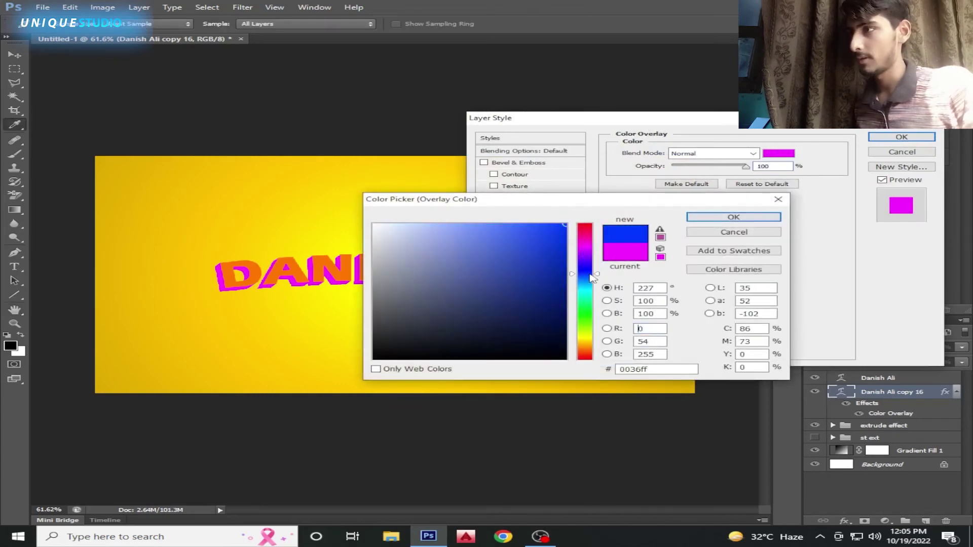
left_click(697, 219)
left_click(901, 137)
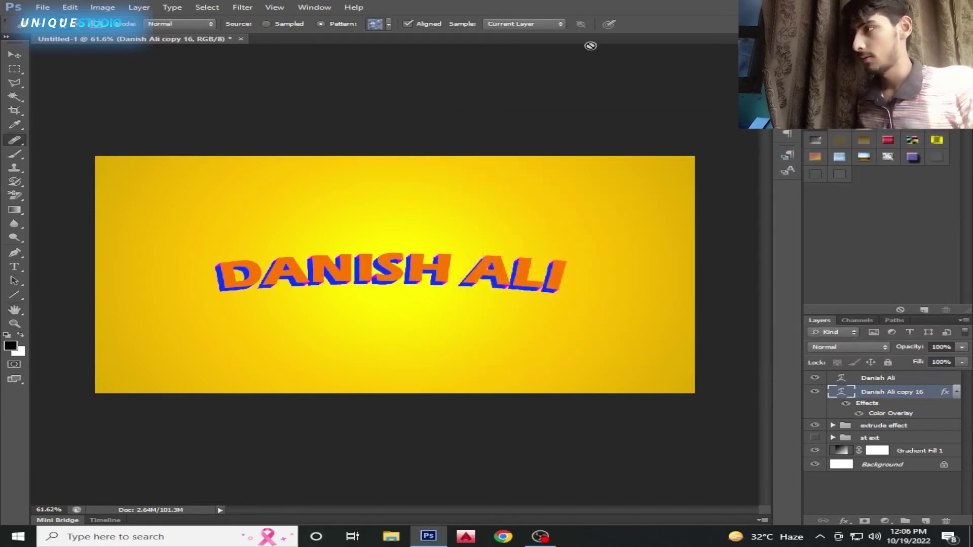
Copy the blue copy's layer style, move it above the original, and paste it onto copy 16
right_click(890, 394)
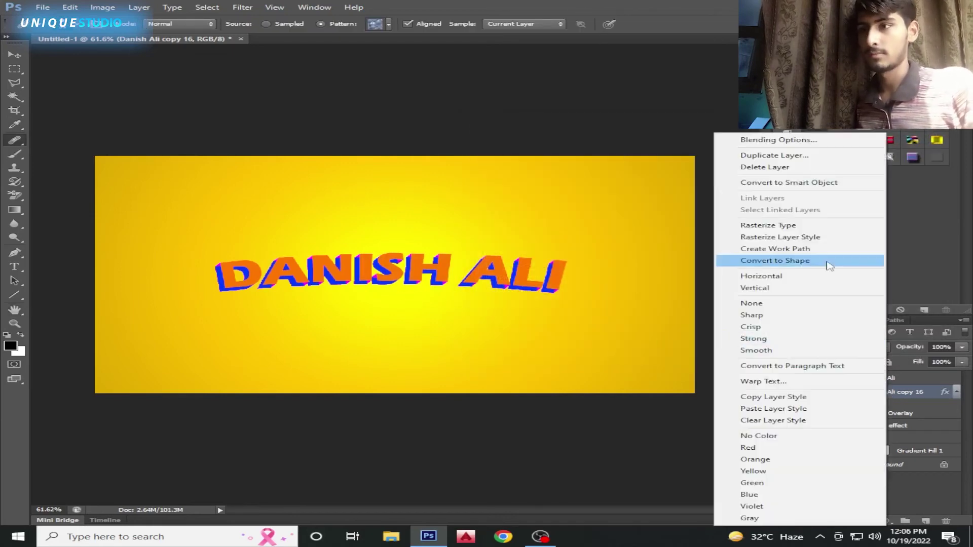
left_click(811, 397)
left_click(958, 393)
mouse_move(900, 394)
left_mouse_down()
mouse_move(894, 381)
mouse_move(883, 398)
left_mouse_up()
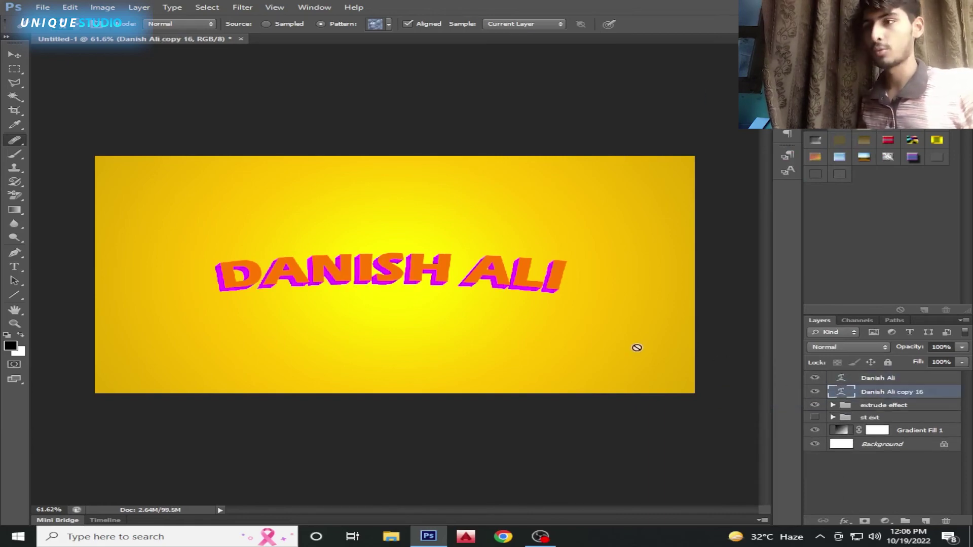
right_click(892, 393)
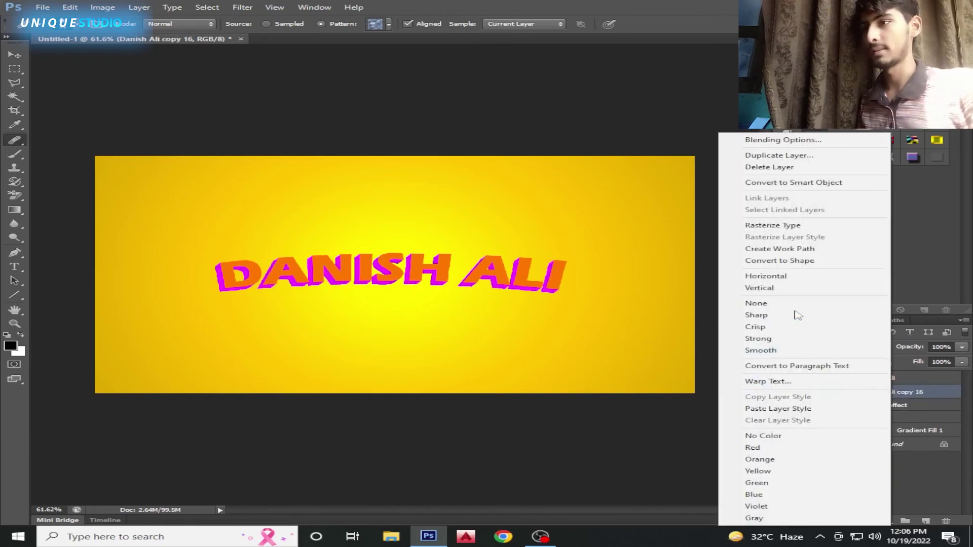
left_click(756, 405)
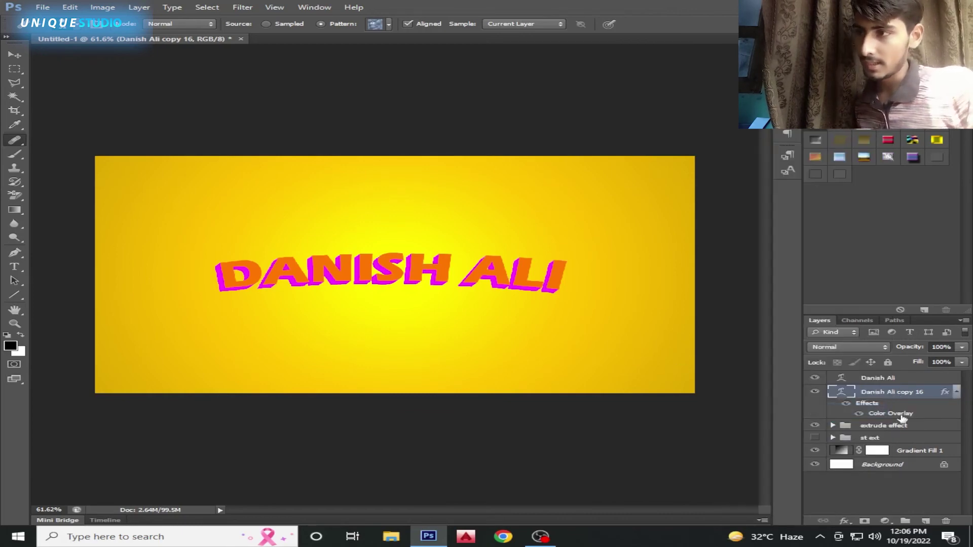
left_click(956, 393)
key("ctrl+j")
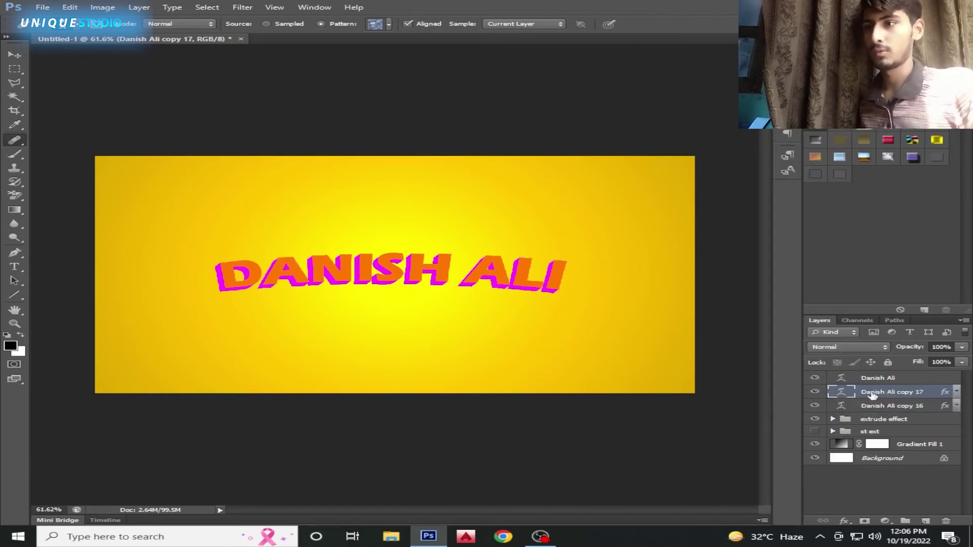
left_click_drag(889, 381, 884, 399)
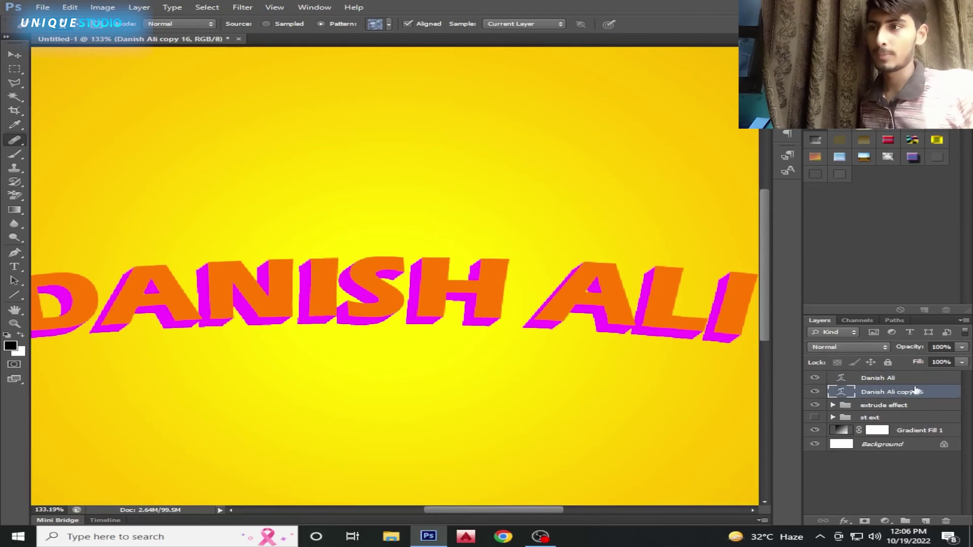
right_click(891, 392)
left_click(768, 409)
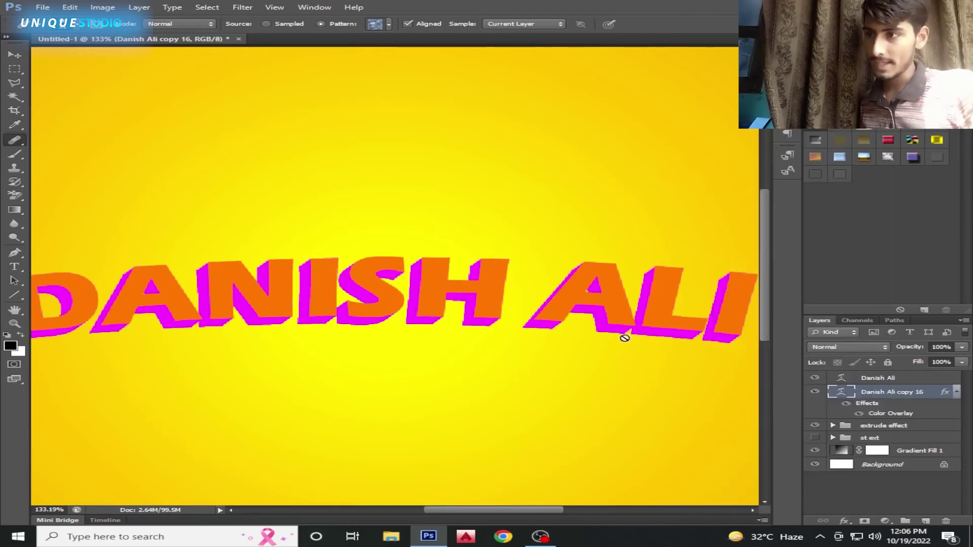
left_click(547, 315)
left_click(446, 208)
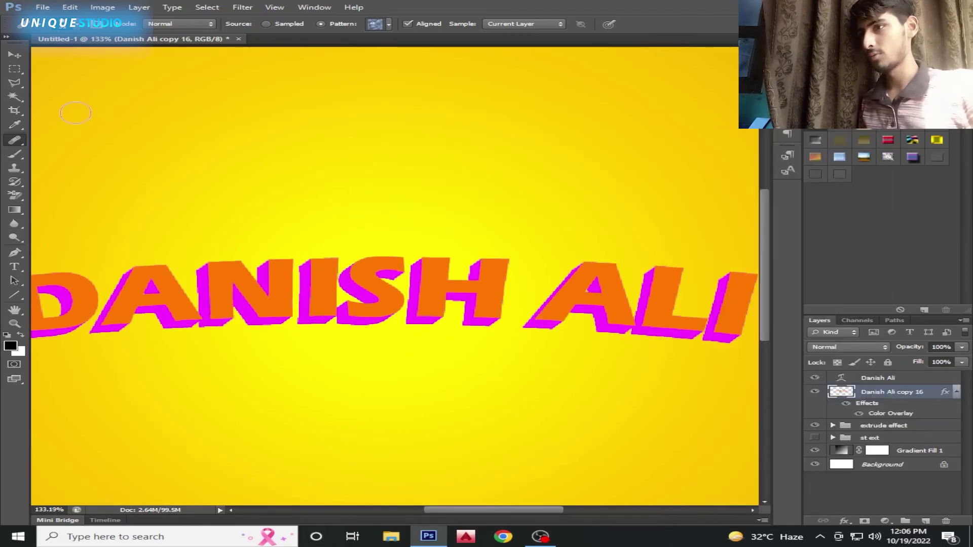
Create offset copies 17–21, each nudged left and down from the last
left_click(15, 54)
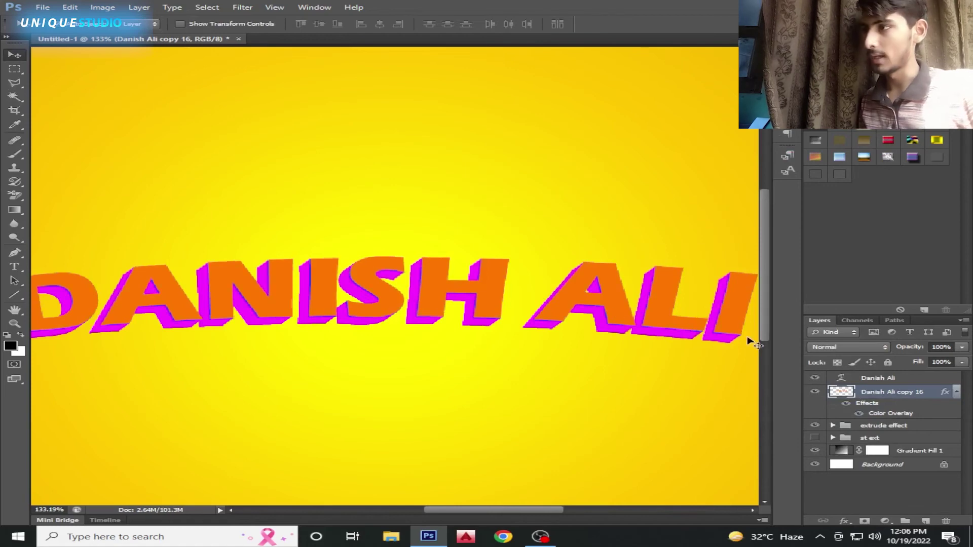
key("ctrl+j")
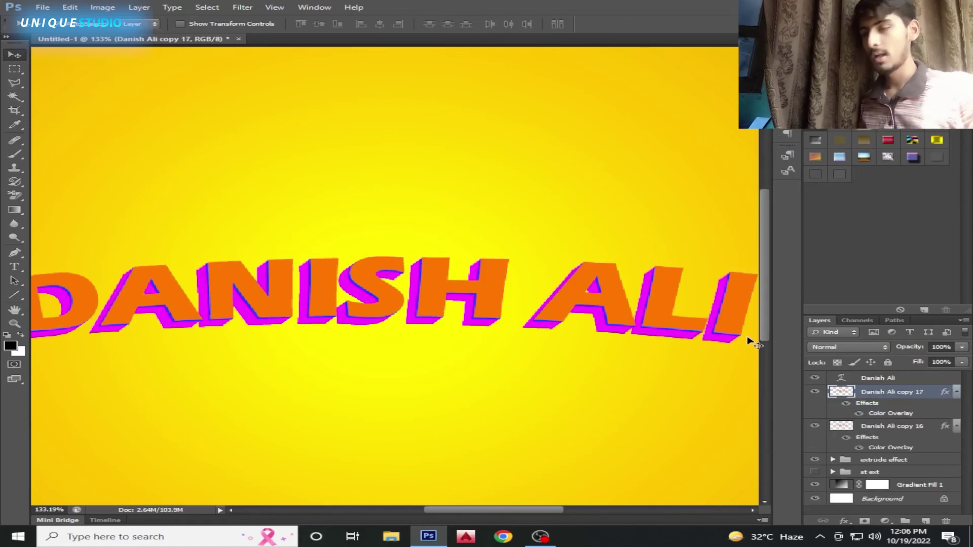
key("ctrl+j")
key("Left")
key("Down")
key("ctrl+j")
key("Left")
key("Down")
key("ctrl+j")
key("Left")
key("Down")
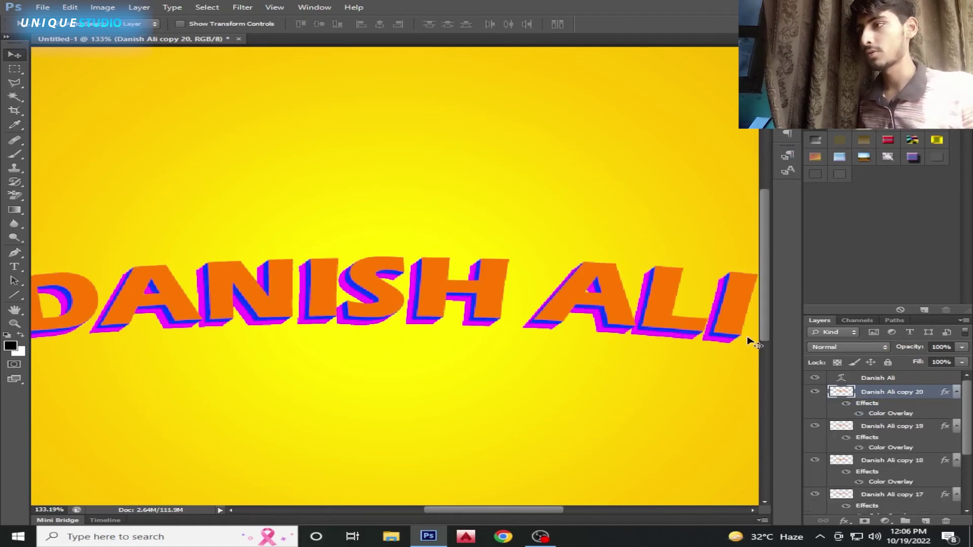
key("ctrl+j")
scroll(599, 315, "down", 5)
scroll(599, 317, "down", 2)
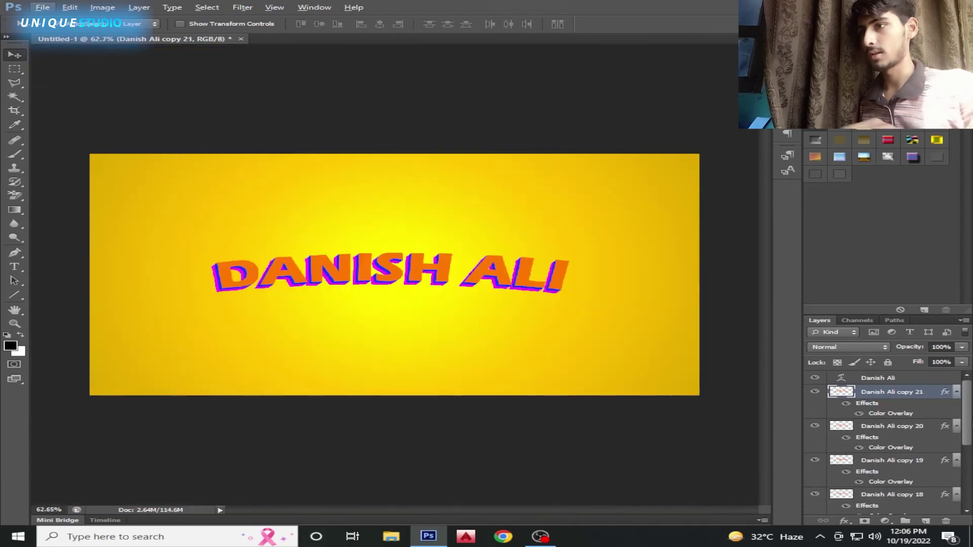
Collapse the copies' effect lists and group copies 16–21 with extrude effect as Group 1
left_click(956, 392)
left_click(956, 405)
left_click(956, 420)
left_click(956, 434)
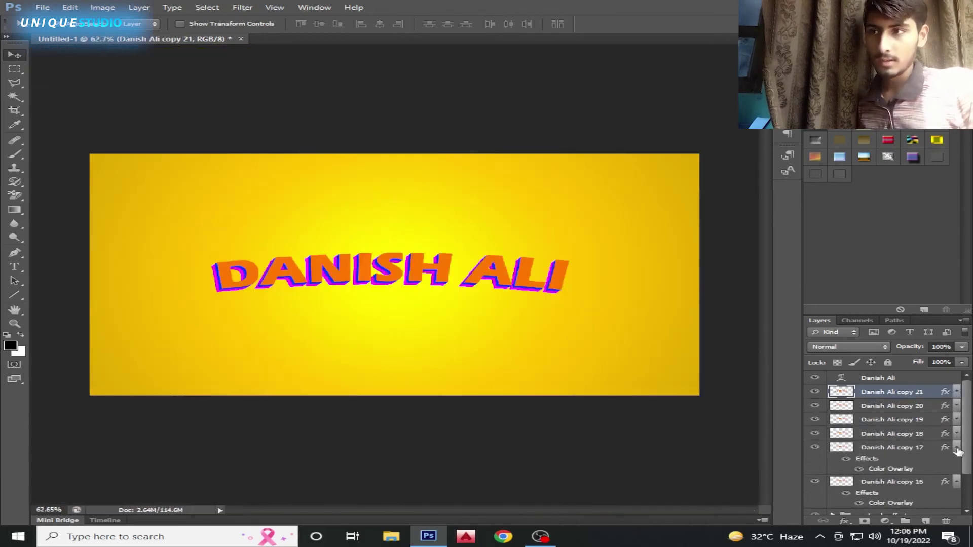
left_click(956, 447)
left_click(956, 462)
left_click(880, 473, "shift")
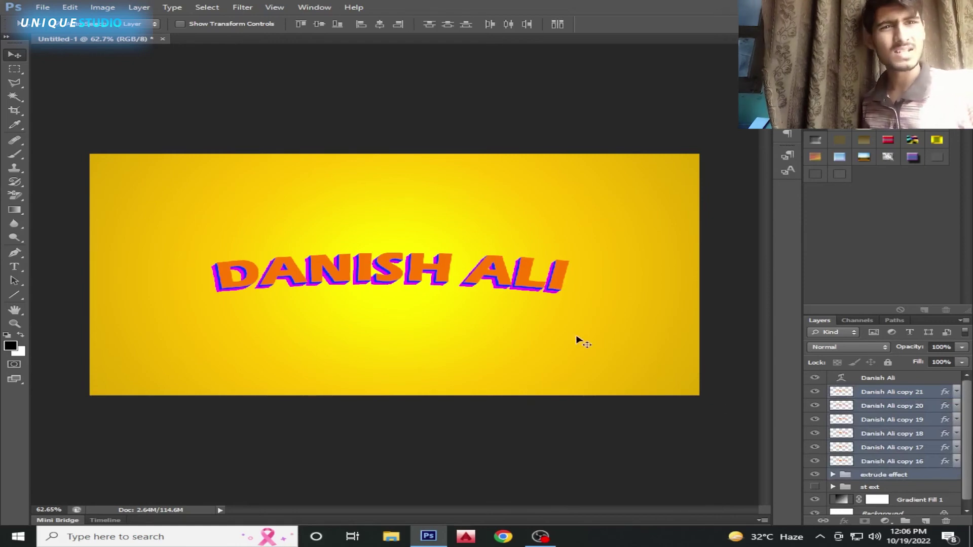
key("ctrl+g")
left_click(831, 392)
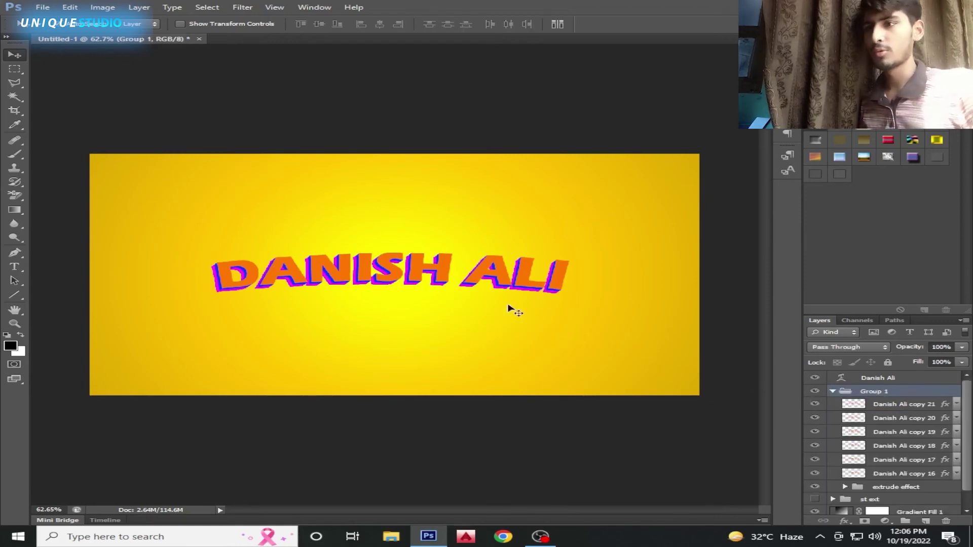
scroll(462, 288, "up", 2)
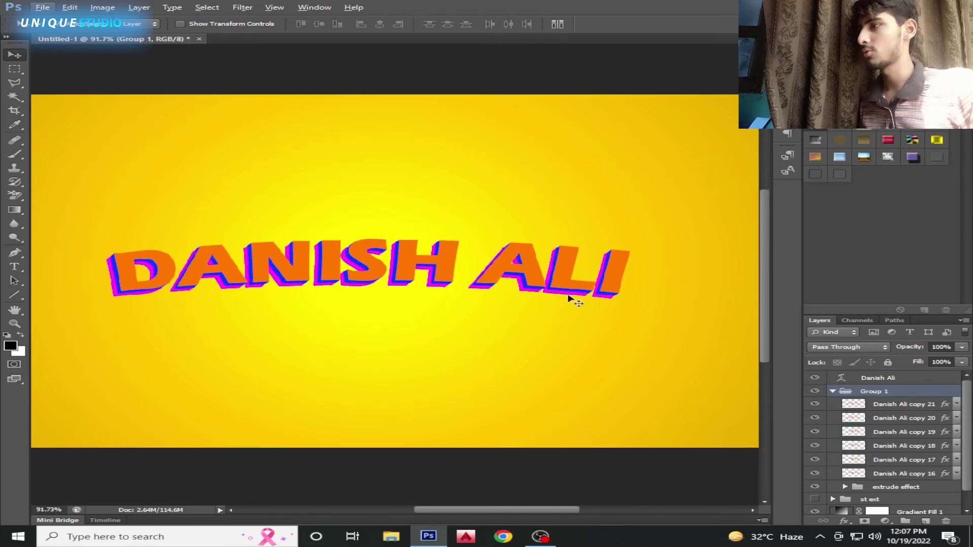
left_click(900, 406)
left_click(898, 434, "shift")
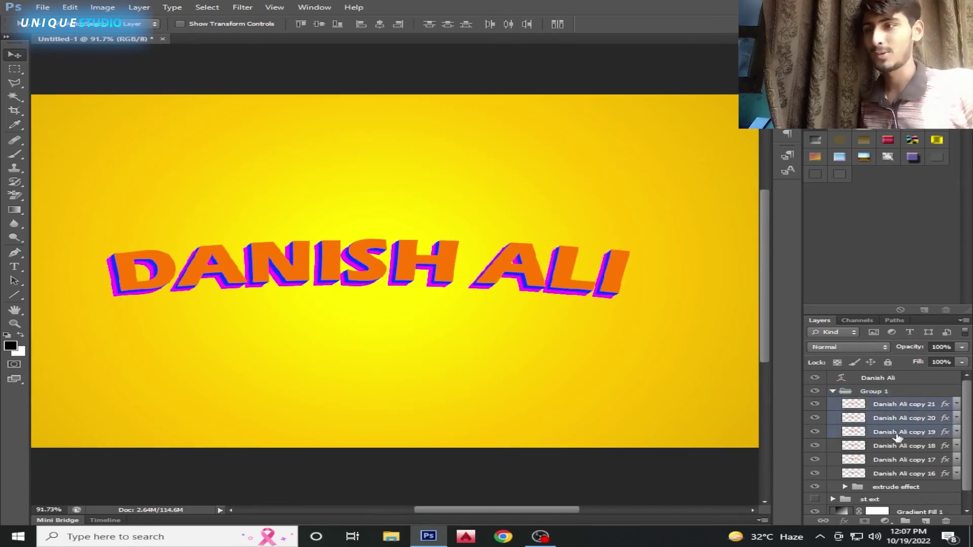
key("Delete")
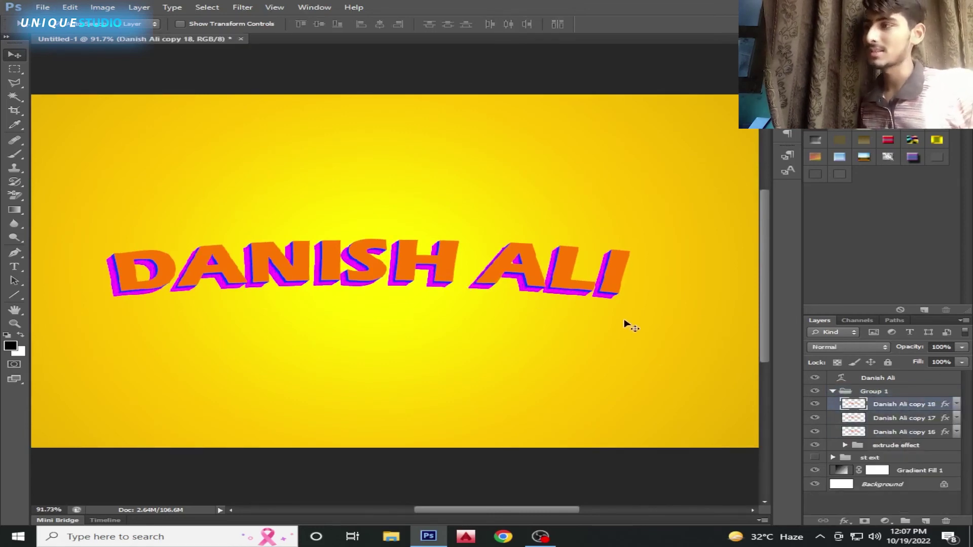
scroll(402, 276, "down", 2)
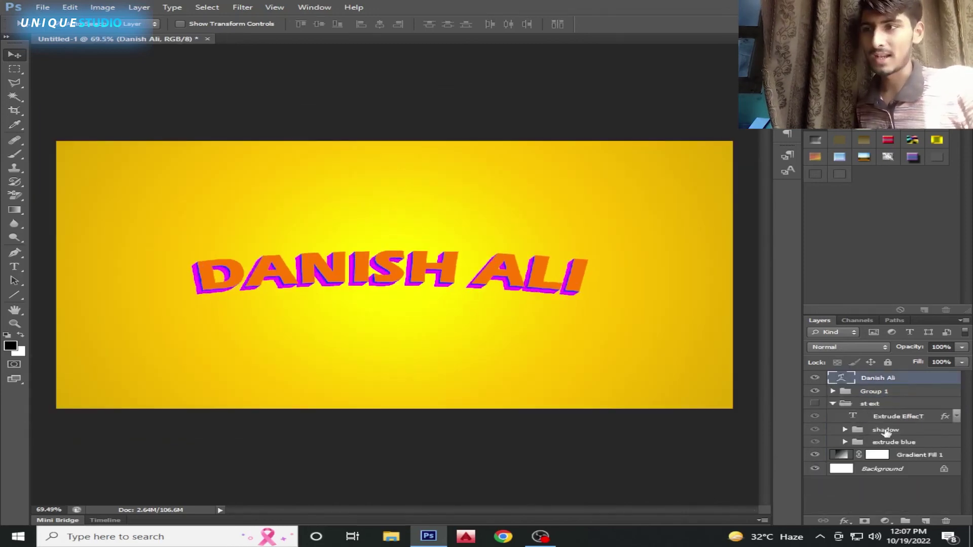
right_click(887, 419)
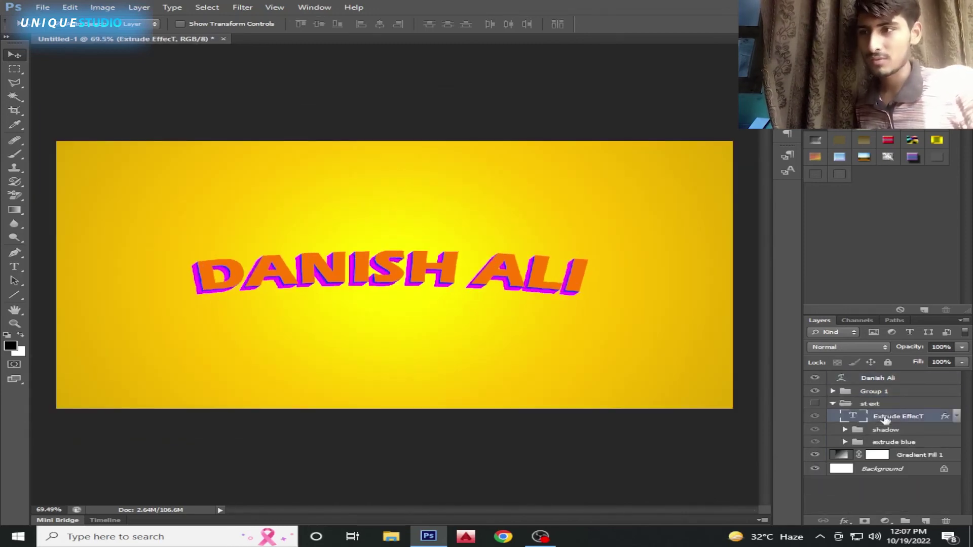
left_click(848, 288)
left_click(872, 380)
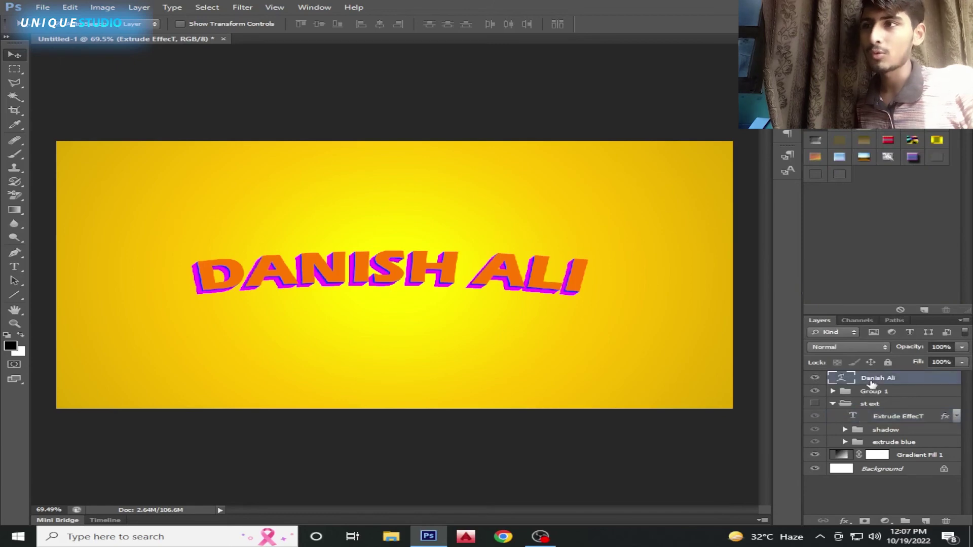
right_click(871, 384)
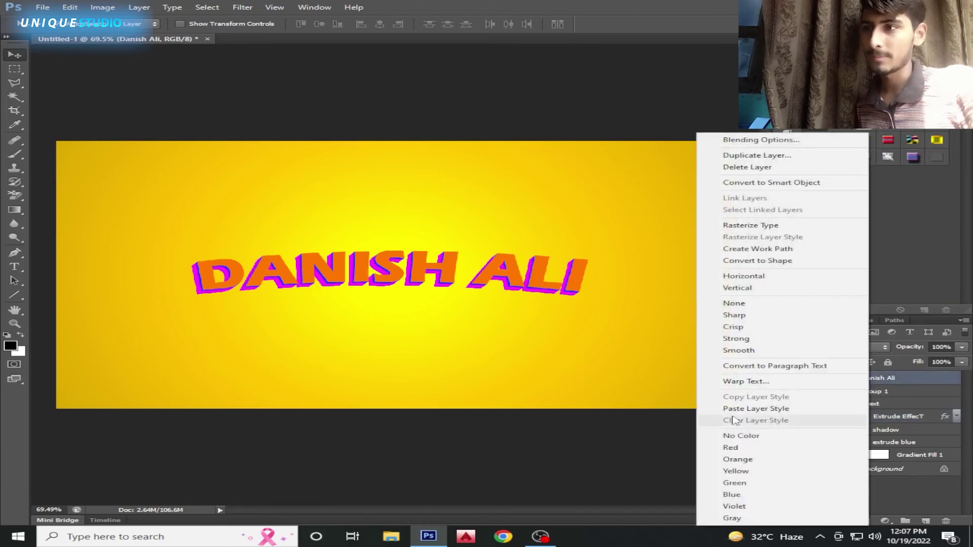
left_click(732, 421)
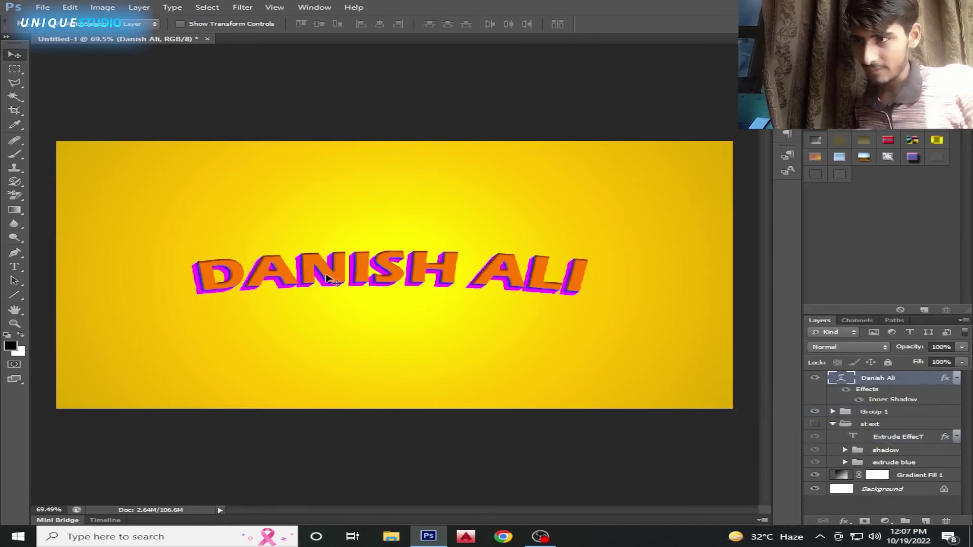
left_click(833, 424)
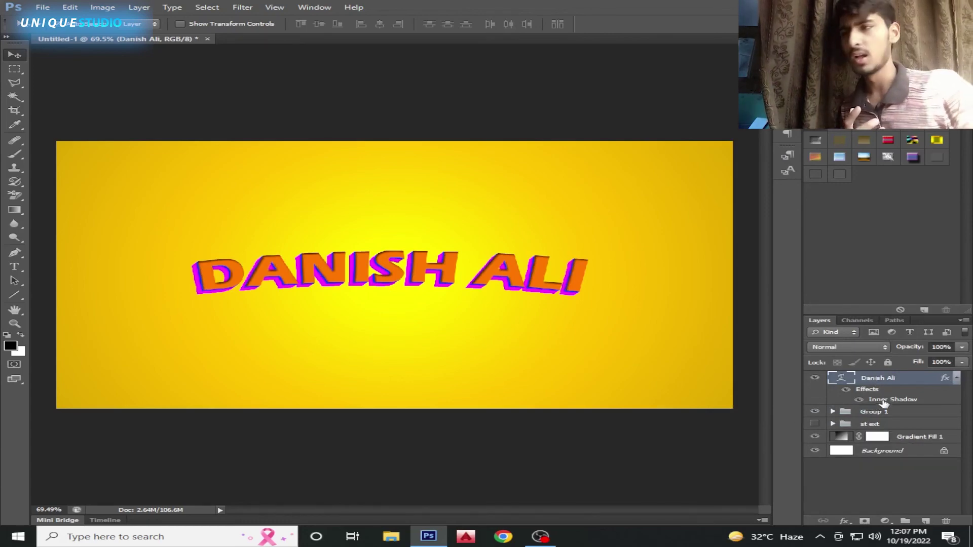
double_click(884, 401)
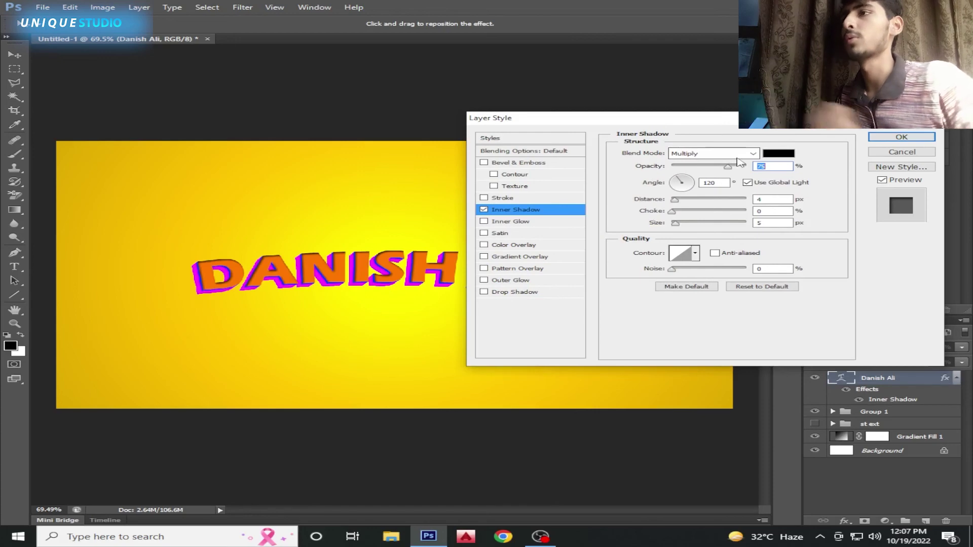
left_click(754, 154)
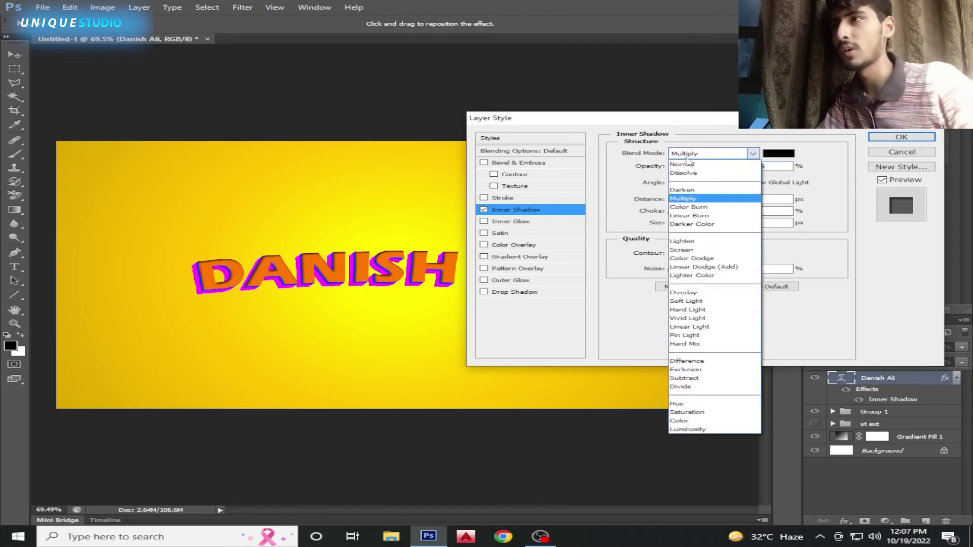
left_click(682, 250)
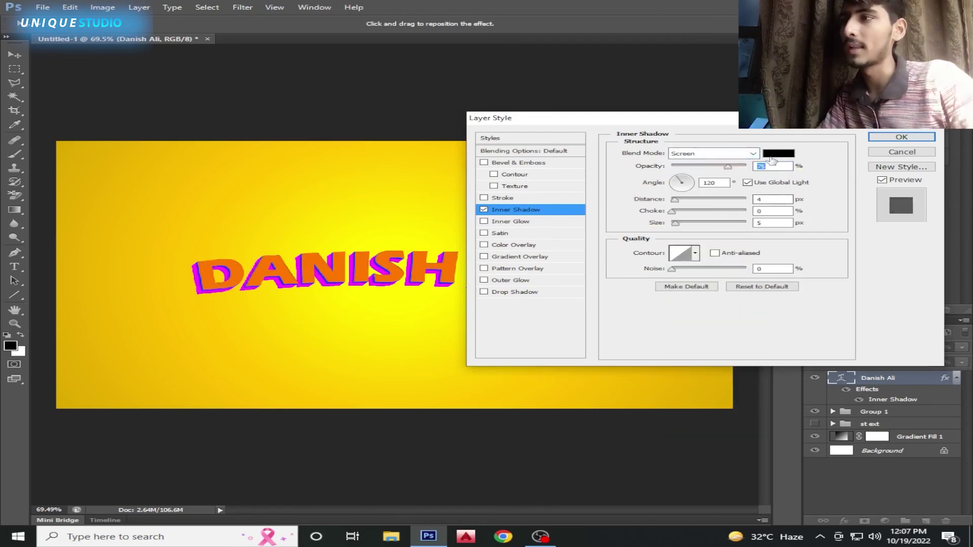
left_click(771, 158)
left_click_drag(378, 226, 298, 169)
left_click(699, 217)
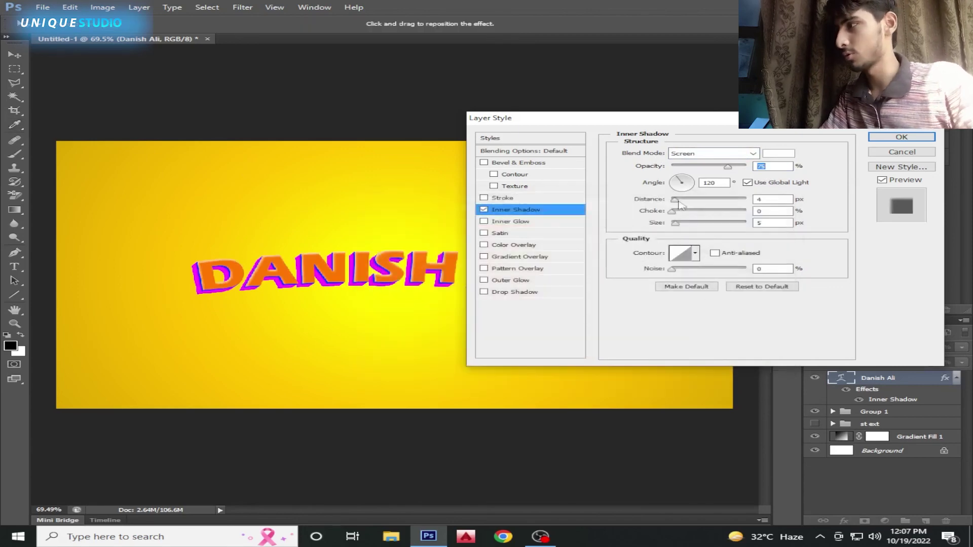
Apply the inner shadow changes and select the Gradient Fill 1 layer
left_click_drag(575, 119, 752, 91)
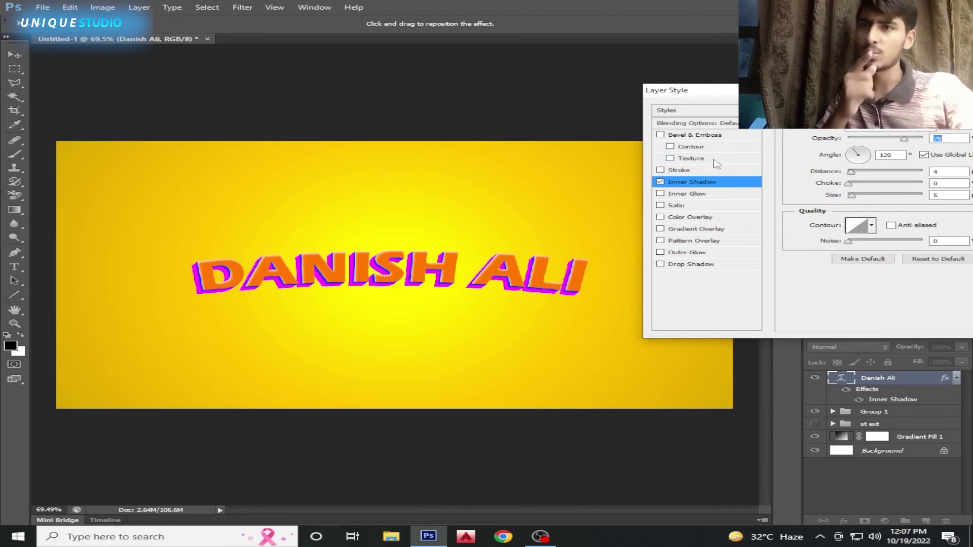
left_click_drag(672, 101, 377, 101)
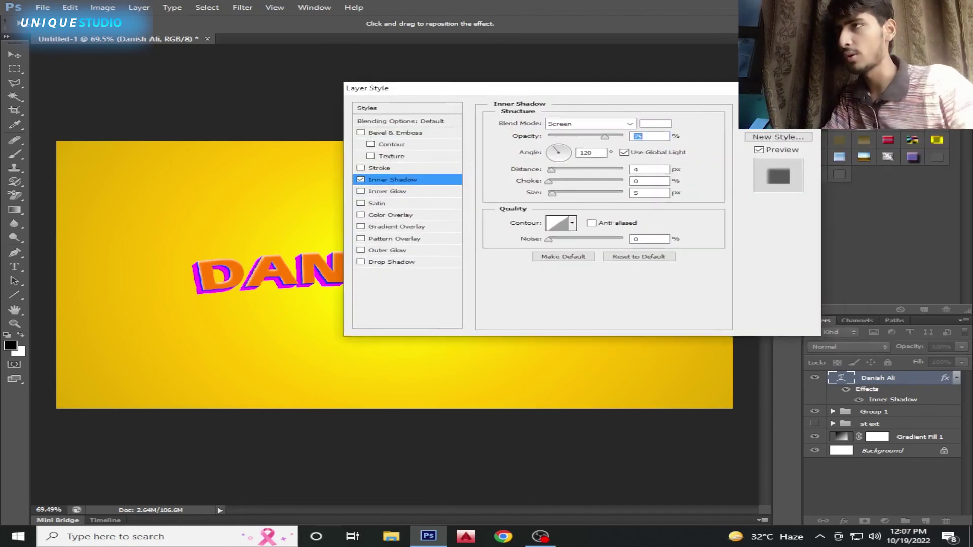
key("Return")
left_click(538, 333)
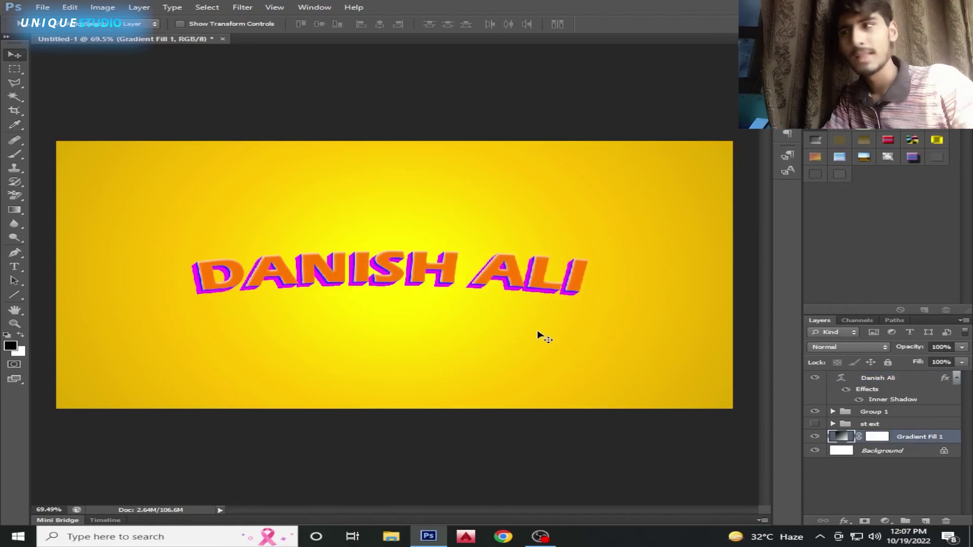